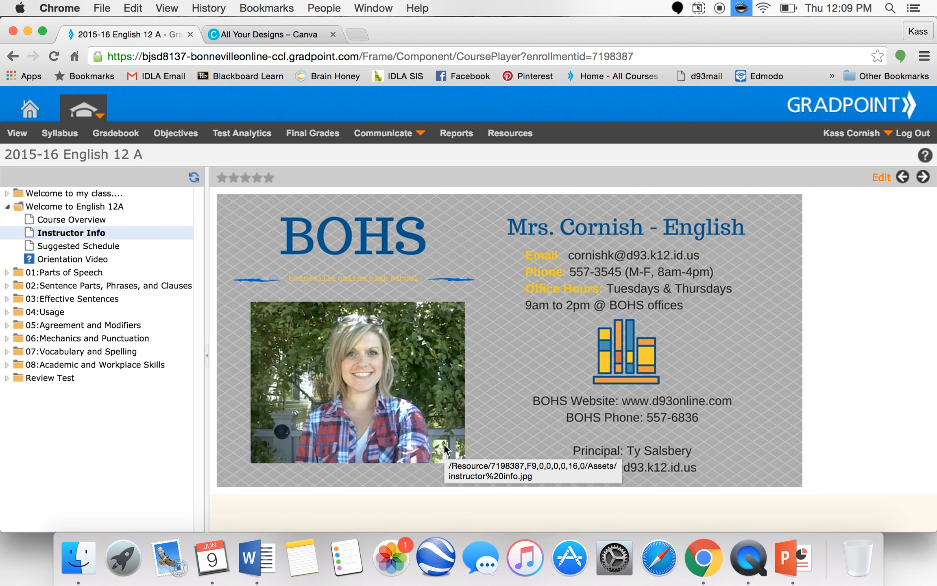
- Switch to the Canva tab and create a new Twitter Post design
{"action": "left_click", "coordinate": [299, 35]}
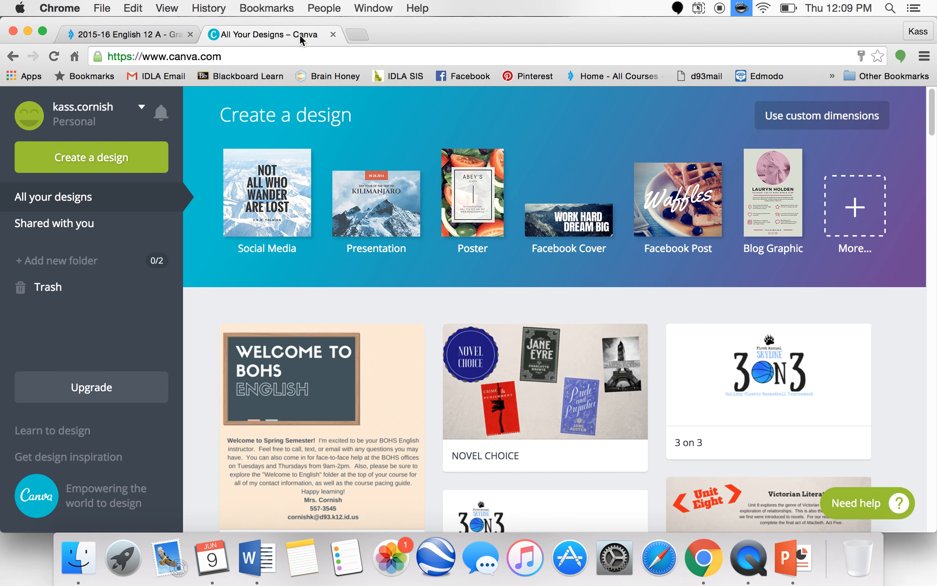
{"action": "left_click", "coordinate": [118, 158]}
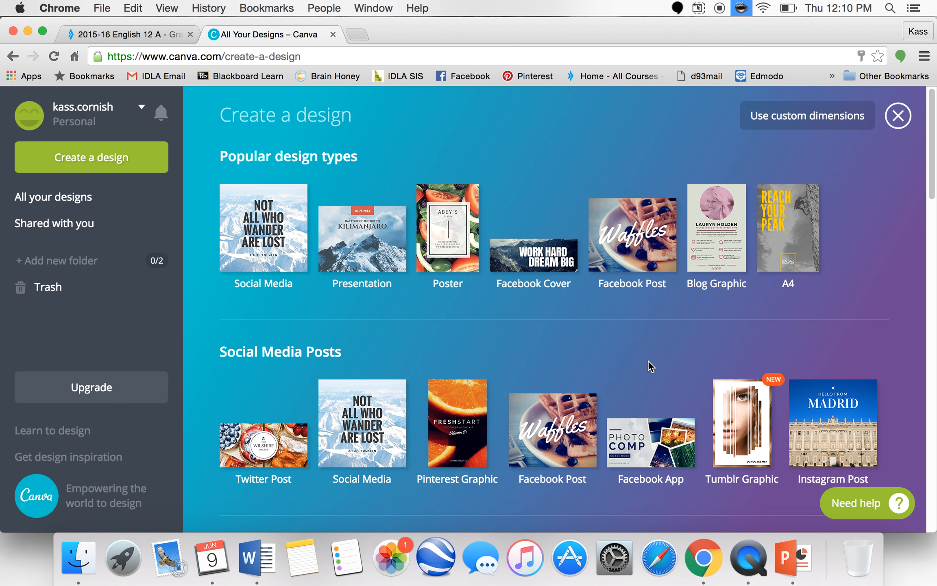
{"action": "scroll", "coordinate": [648, 361], "scroll_direction": "down", "scroll_amount": 5}
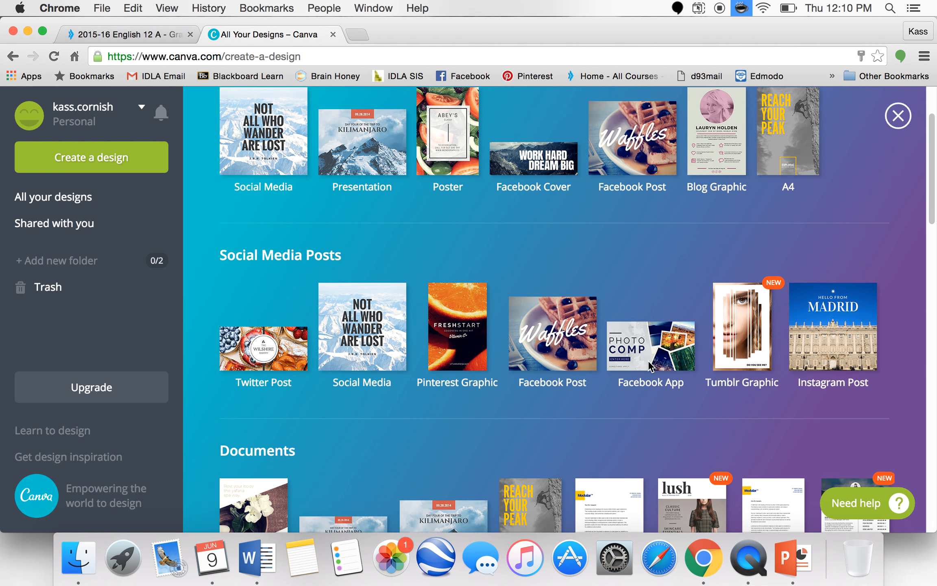
{"action": "scroll", "coordinate": [648, 361], "scroll_direction": "down", "scroll_amount": 1}
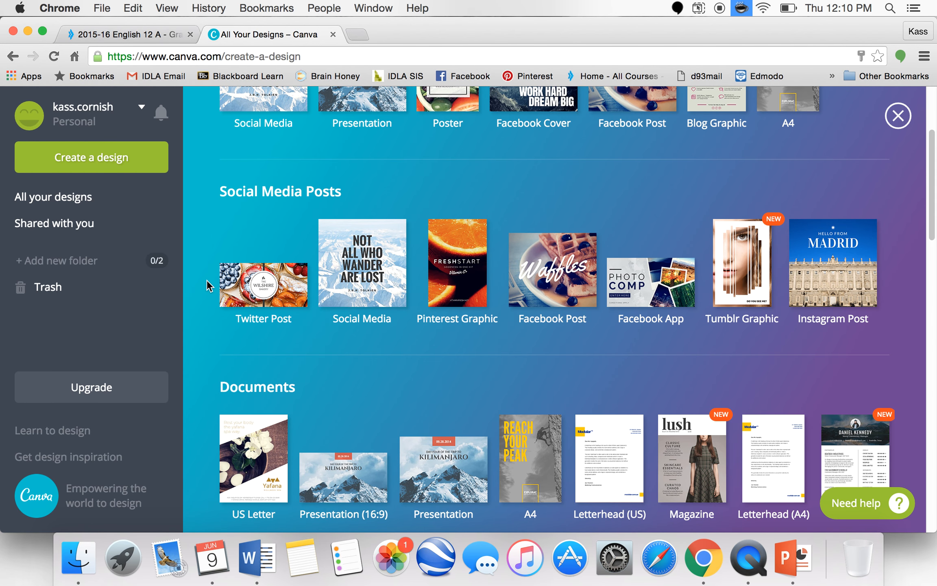
{"action": "left_click", "coordinate": [247, 292]}
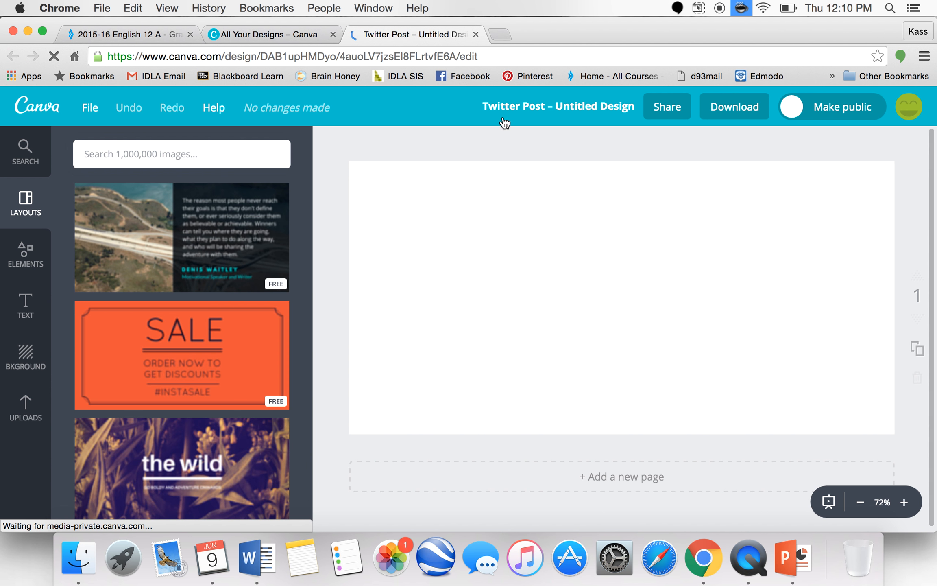
- Title the design Instructor Info
{"action": "left_click", "coordinate": [521, 107]}
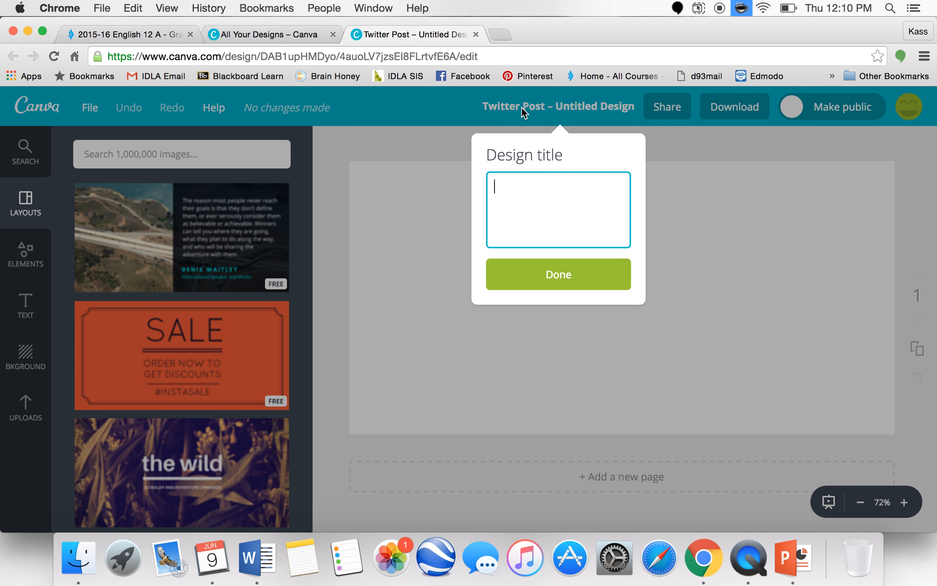
{"action": "type", "text": "Instructor Info"}
{"action": "left_click", "coordinate": [603, 277]}
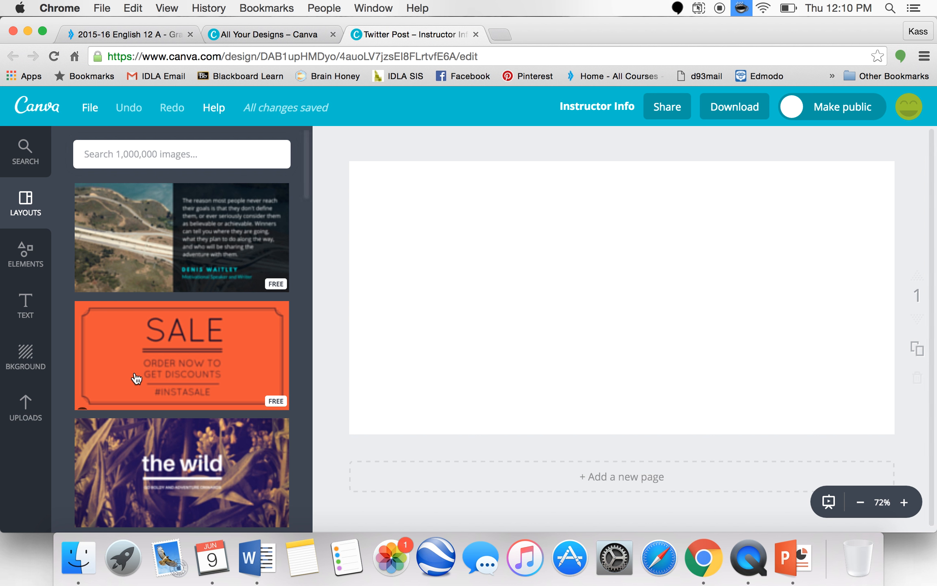
- Apply the Spring seasonal outfits layout to the design
{"action": "scroll", "coordinate": [185, 396], "scroll_direction": "down", "scroll_amount": 2}
{"action": "scroll", "coordinate": [187, 397], "scroll_direction": "down", "scroll_amount": 1}
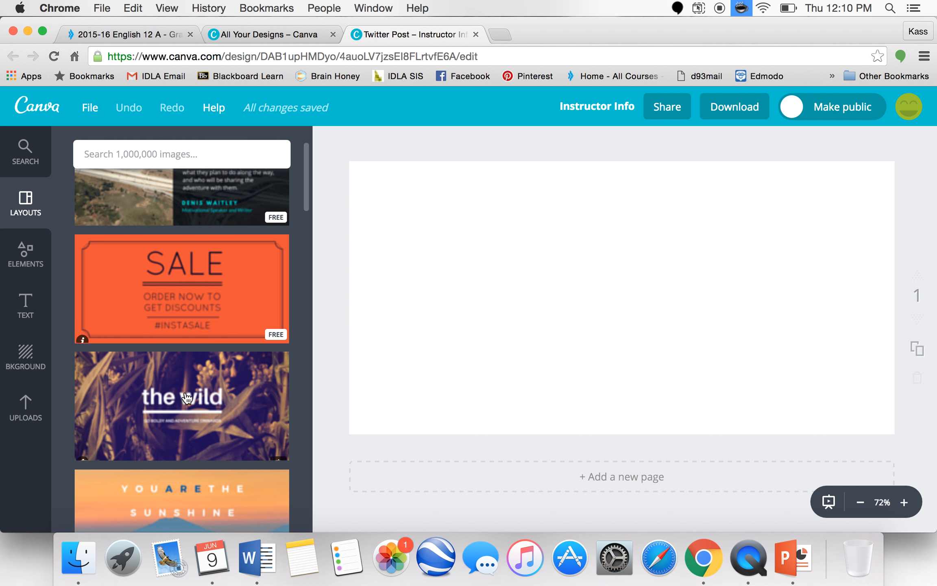
{"action": "scroll", "coordinate": [186, 397], "scroll_direction": "down", "scroll_amount": 2}
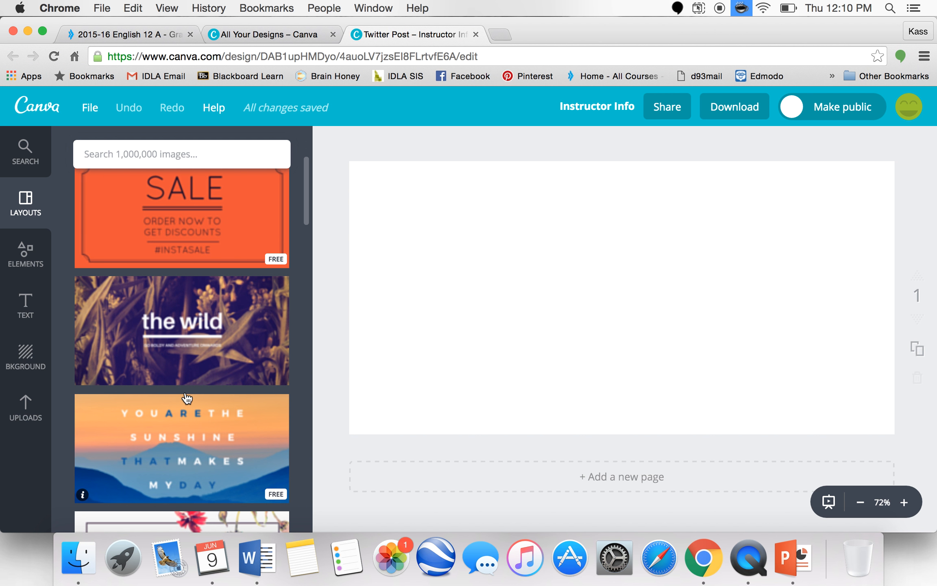
{"action": "scroll", "coordinate": [187, 397], "scroll_direction": "down", "scroll_amount": 2}
{"action": "scroll", "coordinate": [187, 398], "scroll_direction": "down", "scroll_amount": 4}
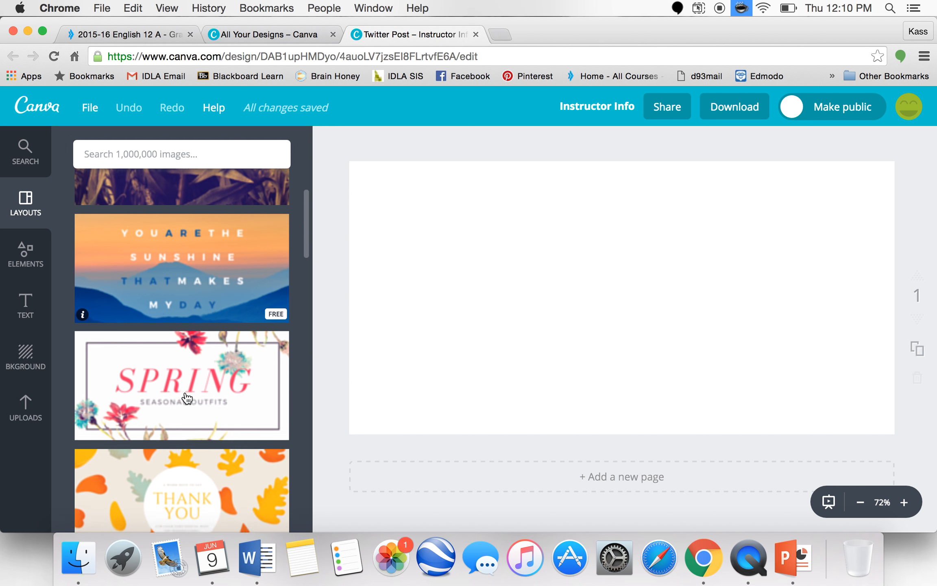
{"action": "scroll", "coordinate": [187, 398], "scroll_direction": "down", "scroll_amount": 3}
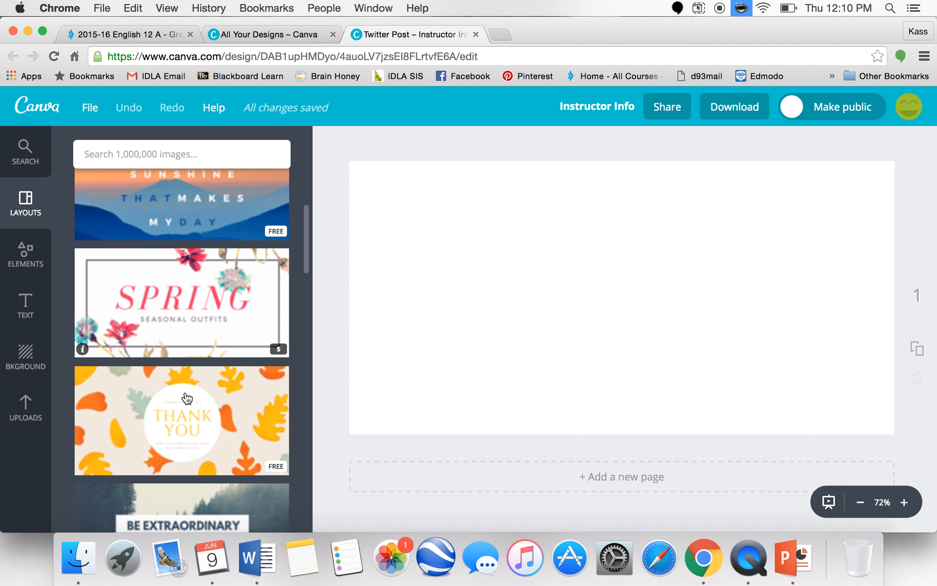
{"action": "left_click", "coordinate": [193, 324]}
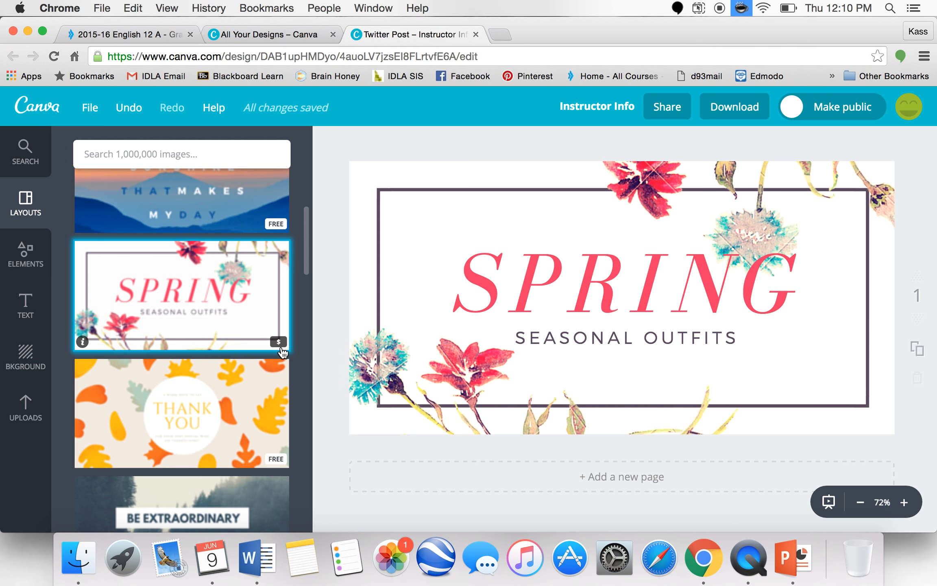
- Apply the Thank You leaves layout instead
{"action": "scroll", "coordinate": [263, 289], "scroll_direction": "up", "scroll_amount": 1}
{"action": "scroll", "coordinate": [264, 289], "scroll_direction": "down", "scroll_amount": 2}
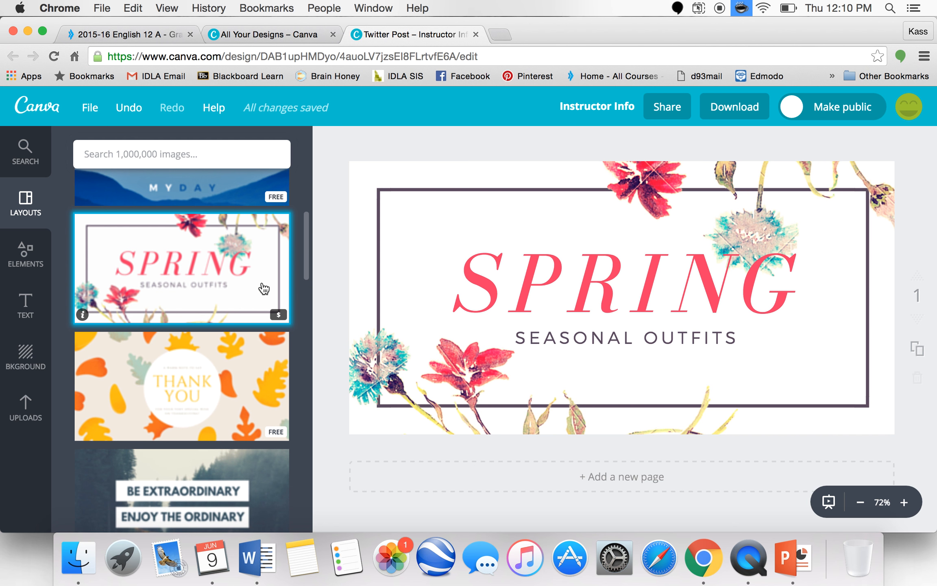
{"action": "left_click", "coordinate": [246, 406]}
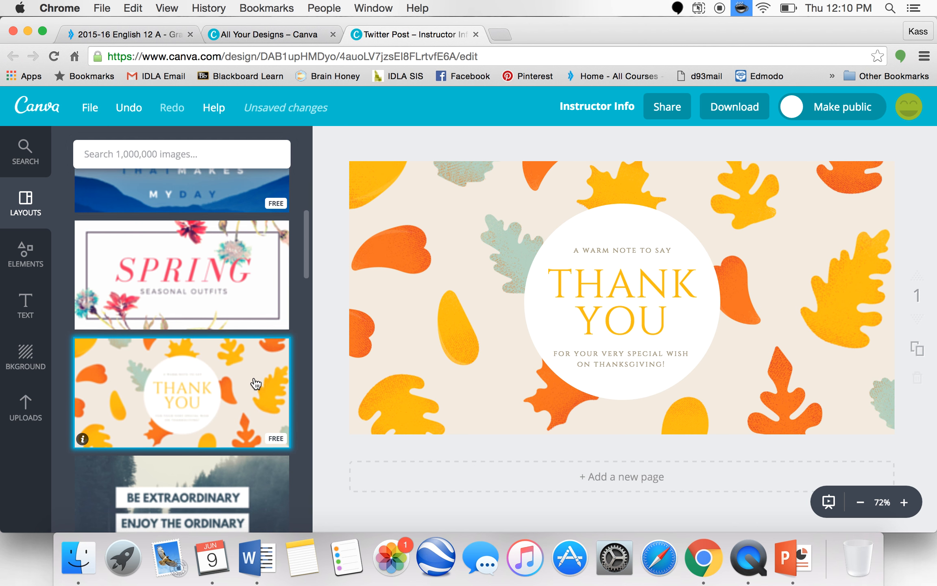
{"action": "scroll", "coordinate": [253, 383], "scroll_direction": "up", "scroll_amount": 10}
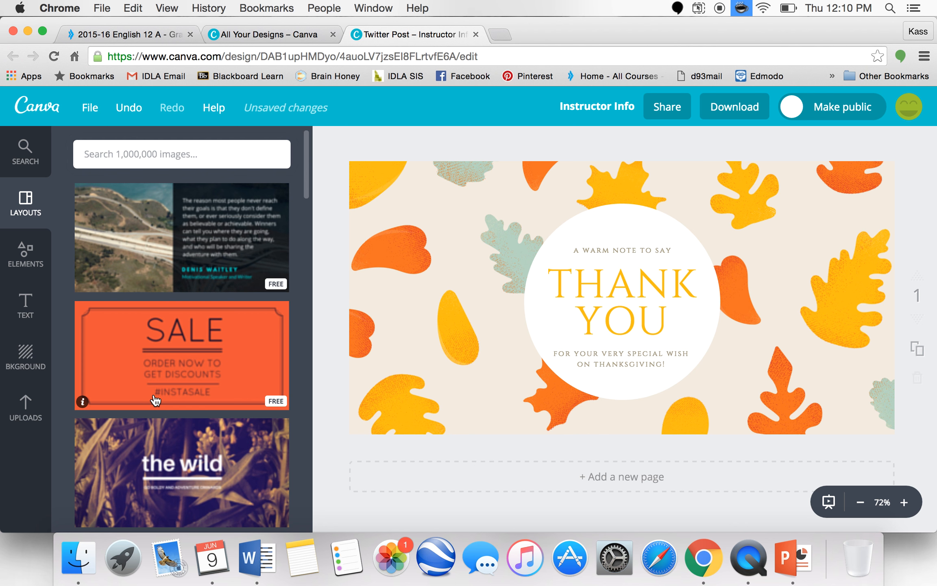
- Change the design background to a cream pattern, then to plain green
{"action": "left_click", "coordinate": [30, 367]}
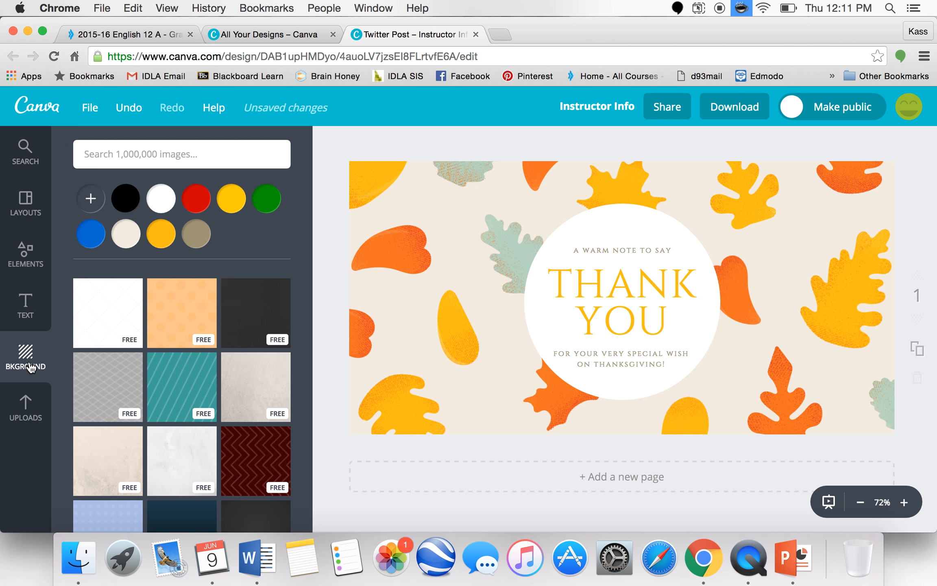
{"action": "scroll", "coordinate": [212, 411], "scroll_direction": "down", "scroll_amount": 3}
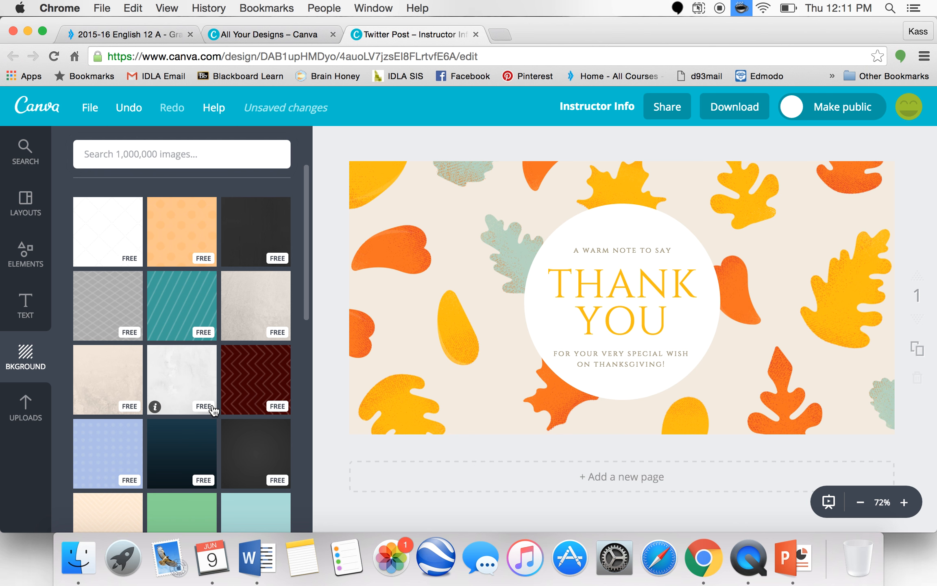
{"action": "scroll", "coordinate": [212, 410], "scroll_direction": "down", "scroll_amount": 3}
{"action": "scroll", "coordinate": [211, 404], "scroll_direction": "down", "scroll_amount": 1}
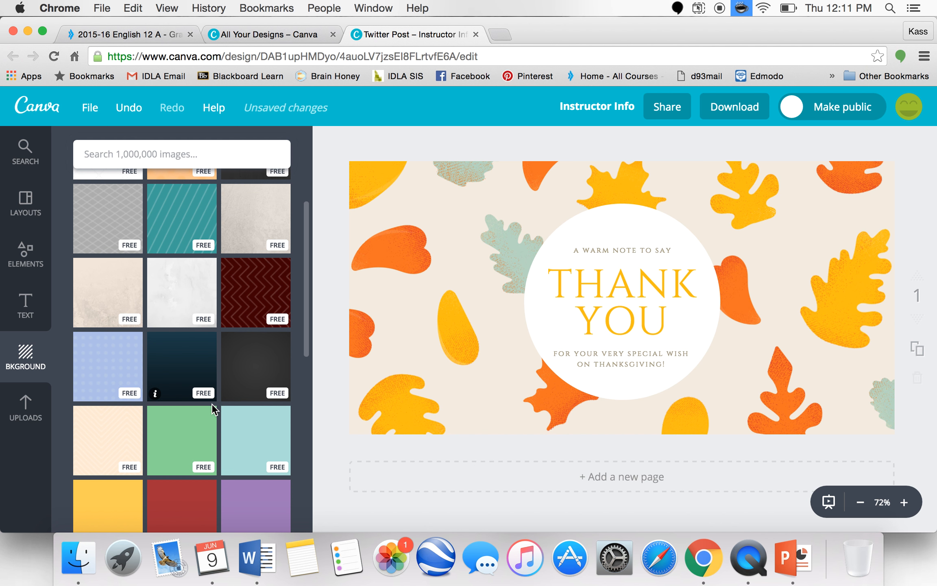
{"action": "scroll", "coordinate": [212, 404], "scroll_direction": "down", "scroll_amount": 4}
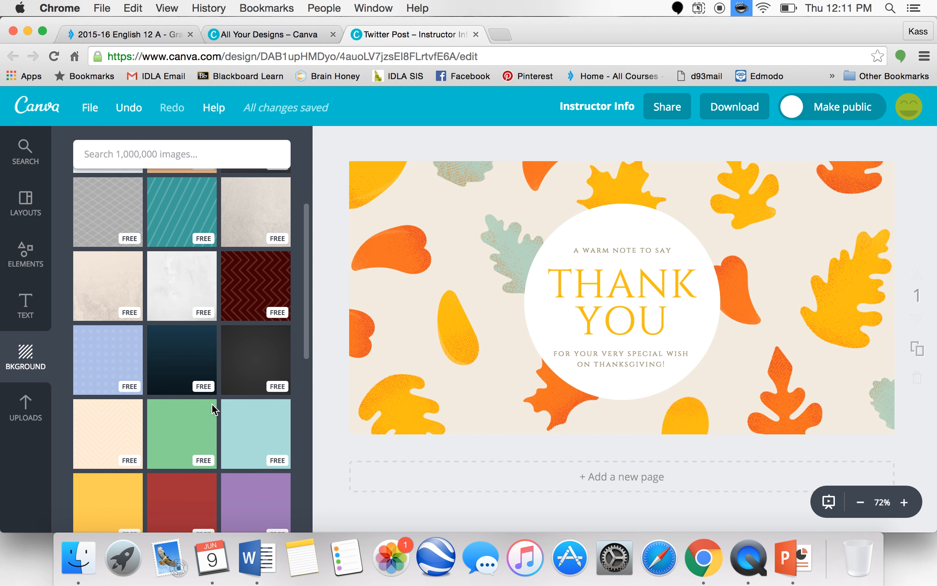
{"action": "scroll", "coordinate": [212, 410], "scroll_direction": "down", "scroll_amount": 1}
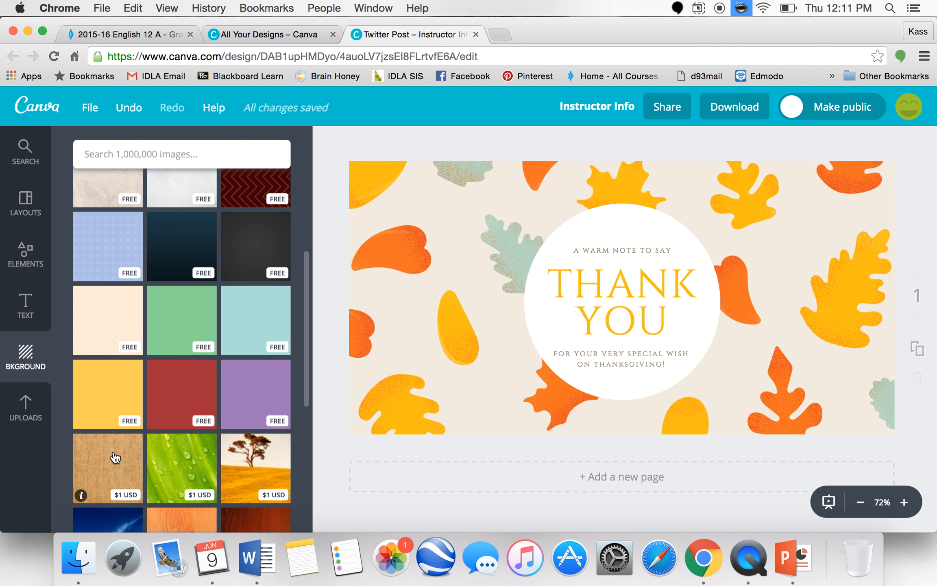
{"action": "left_click", "coordinate": [109, 314]}
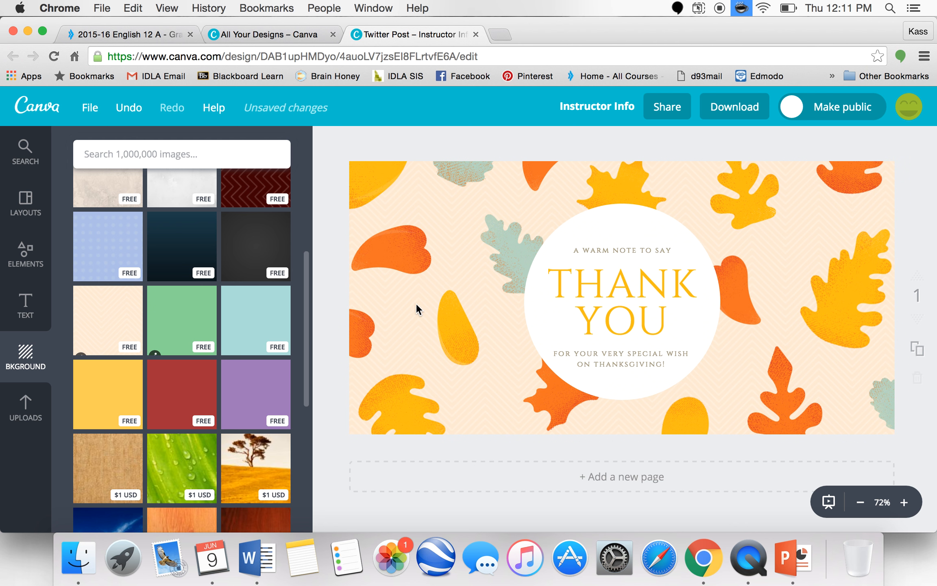
{"action": "left_click", "coordinate": [160, 305]}
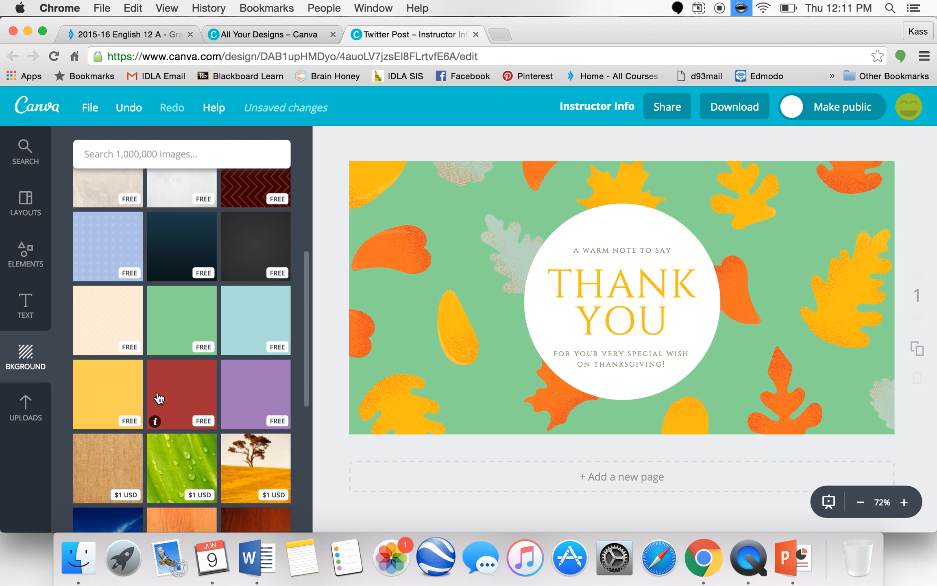
- Apply the orange SALE layout to the design
{"action": "scroll", "coordinate": [159, 399], "scroll_direction": "up", "scroll_amount": 5}
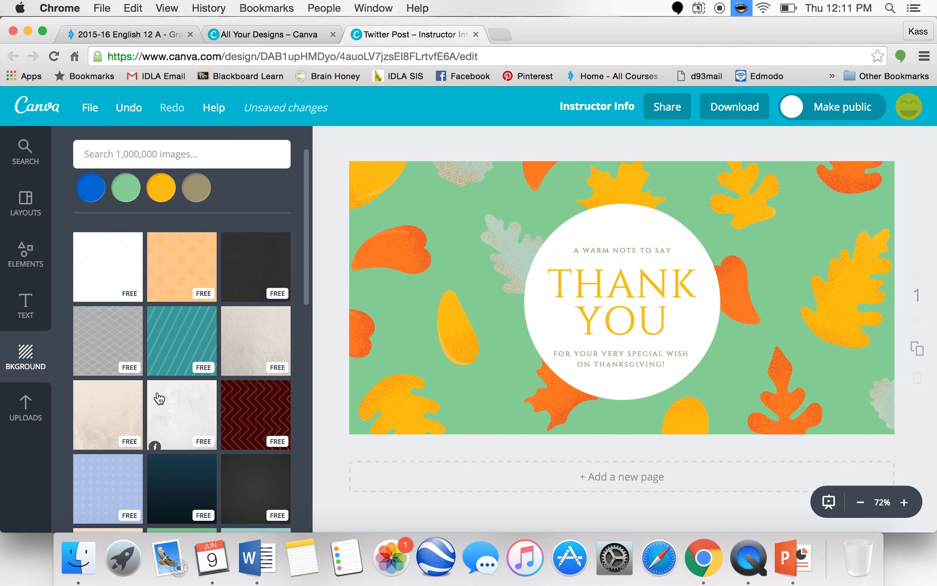
{"action": "left_click", "coordinate": [35, 217]}
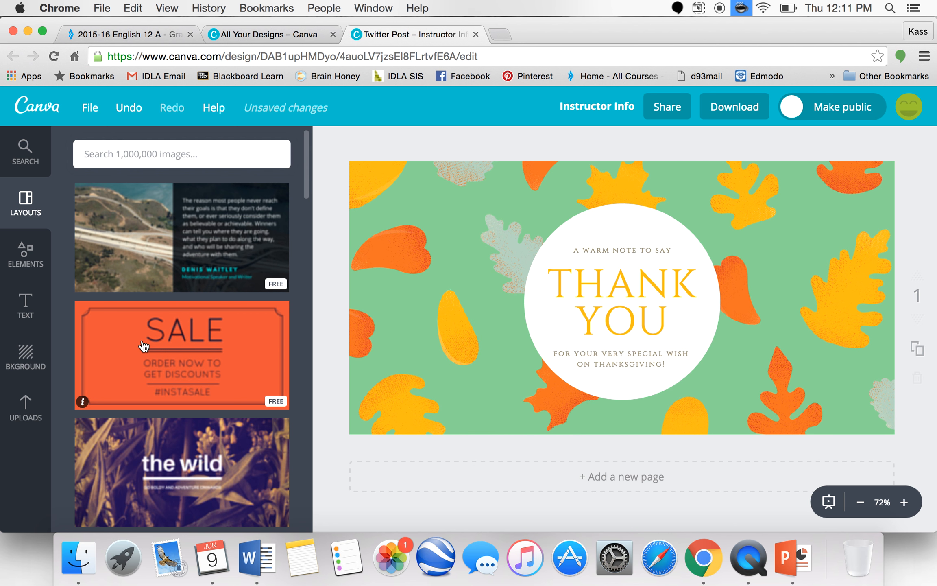
{"action": "left_click", "coordinate": [143, 347]}
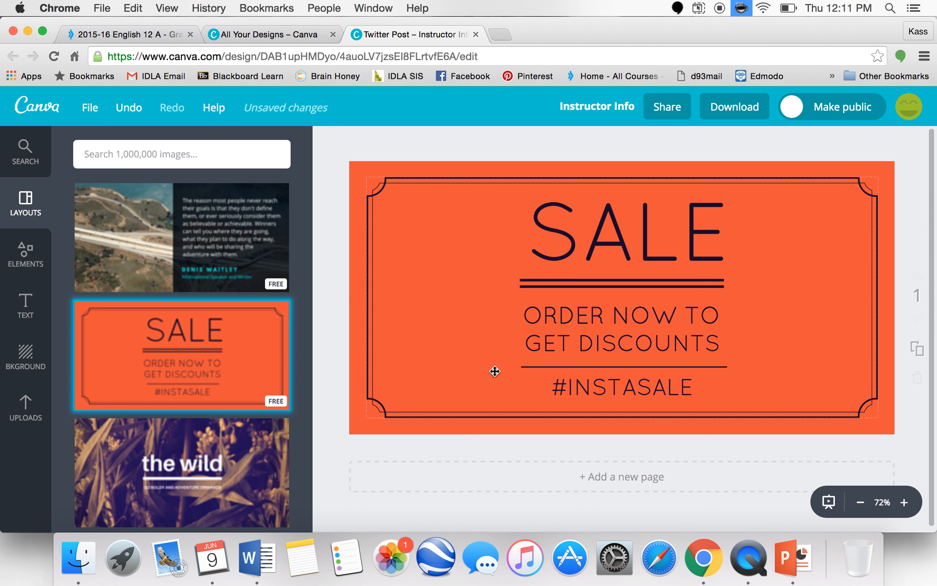
- Replace the SALE heading text with the instructor's name in capitals
{"action": "left_click", "coordinate": [631, 233]}
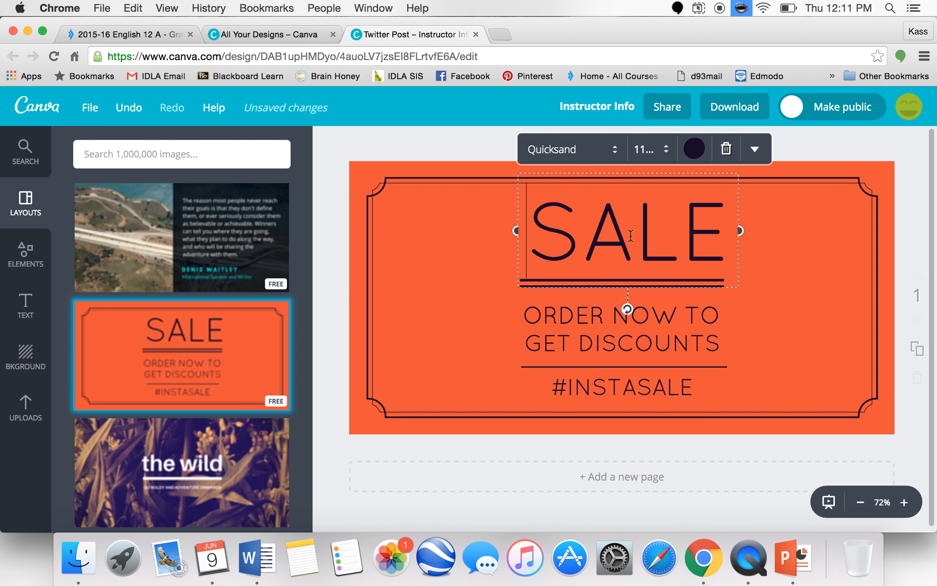
{"action": "left_click", "coordinate": [730, 230]}
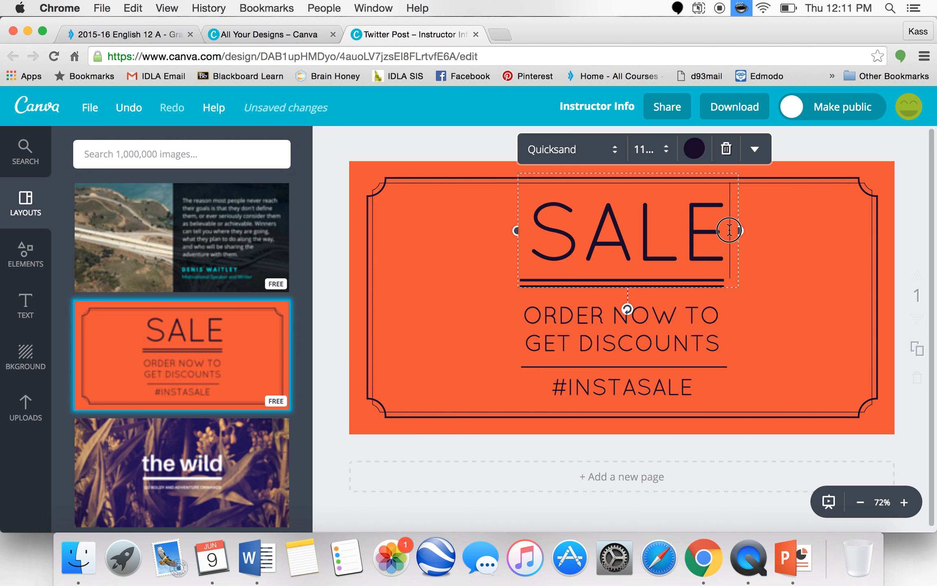
{"action": "left_click_drag", "start_coordinate": [729, 230], "coordinate": [528, 232]}
{"action": "type", "text": "MRS. CORNISH"}
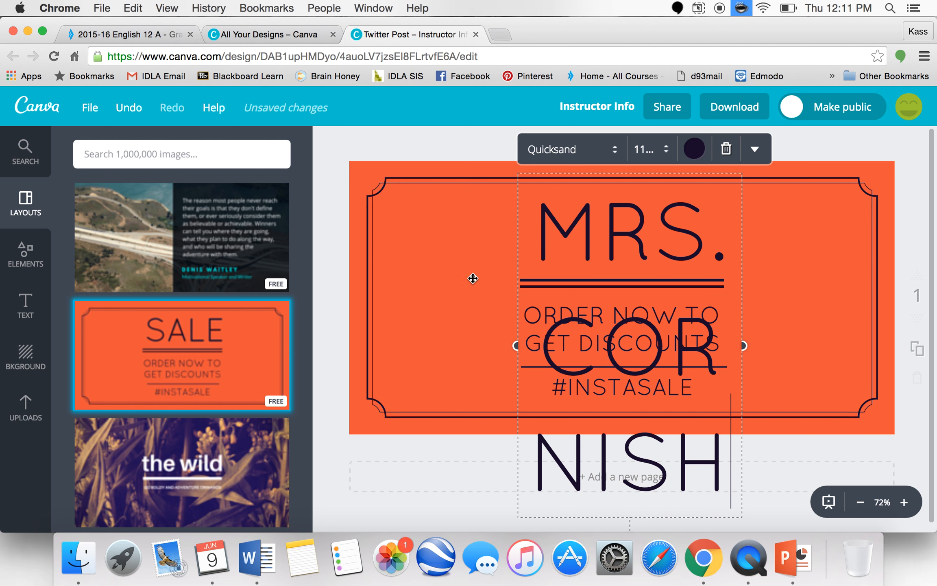
- Set the name heading's font size to 18
{"action": "left_click", "coordinate": [647, 149]}
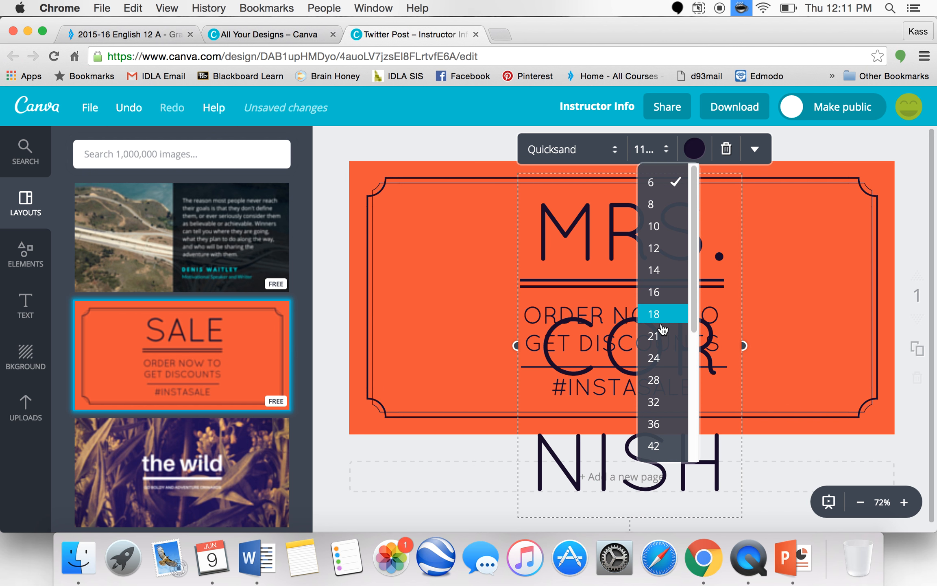
{"action": "left_click", "coordinate": [661, 325]}
{"action": "left_click", "coordinate": [662, 319]}
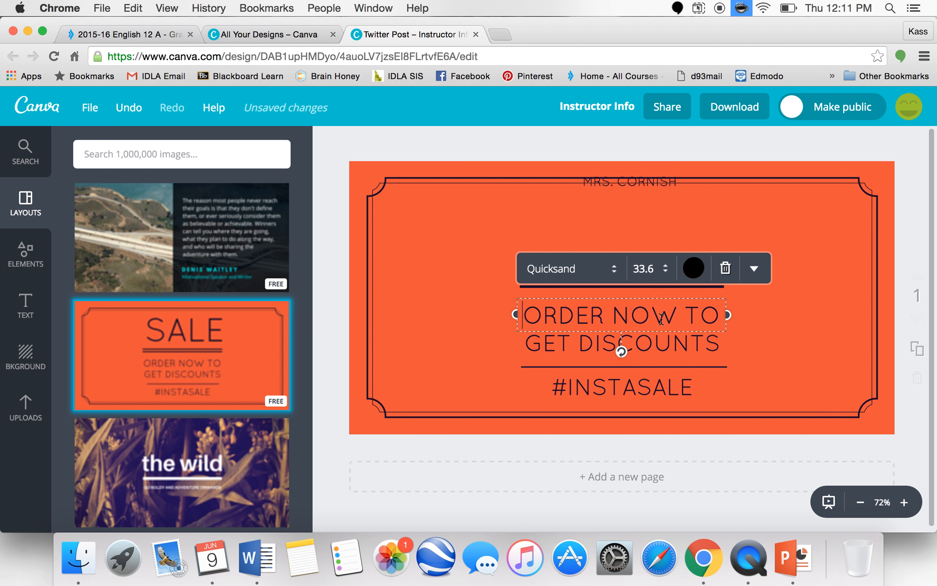
- Select the name heading's text and set its font size to 42
{"action": "left_click", "coordinate": [698, 209]}
{"action": "left_click", "coordinate": [691, 180]}
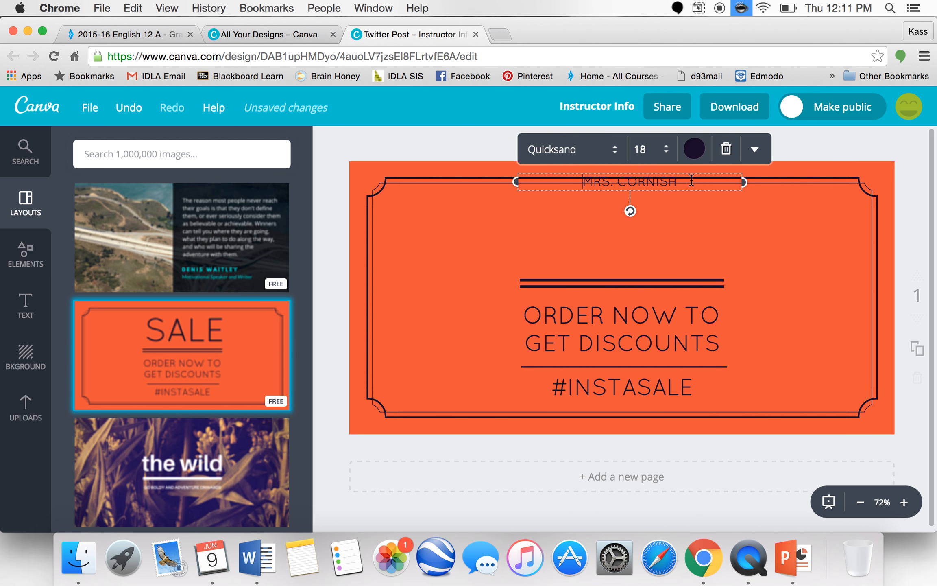
{"action": "left_click_drag", "start_coordinate": [692, 180], "coordinate": [563, 182]}
{"action": "left_click", "coordinate": [647, 151]}
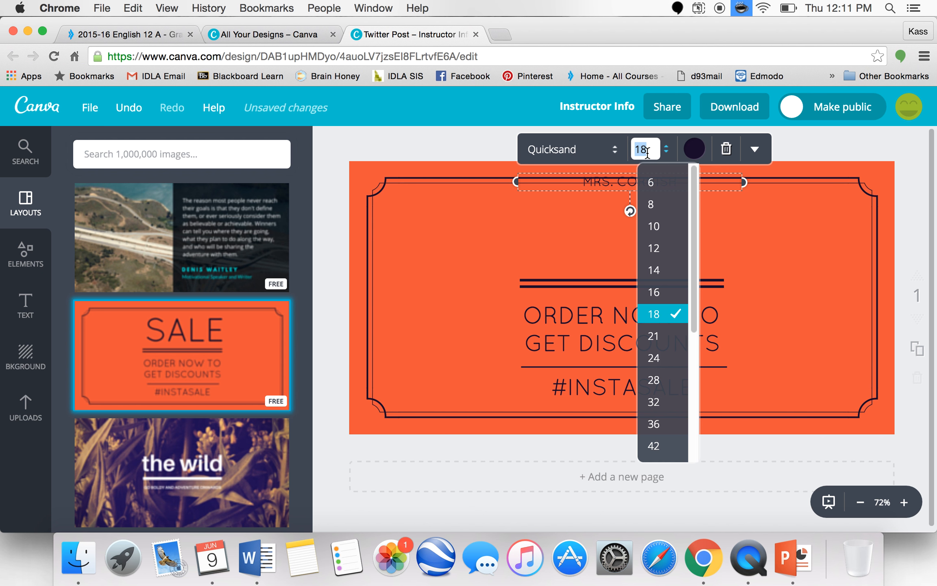
{"action": "left_click", "coordinate": [667, 443]}
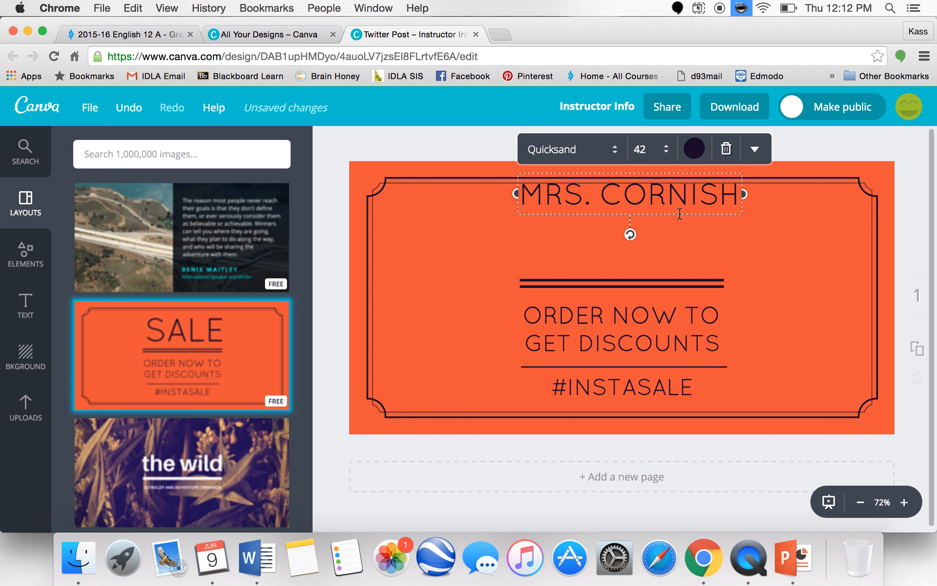
- Move the name heading slightly lower inside the frame
{"action": "mouse_move", "coordinate": [665, 220]}
{"action": "left_mouse_down"}
{"action": "mouse_move", "coordinate": [663, 247]}
{"action": "mouse_move", "coordinate": [661, 237]}
{"action": "left_mouse_up"}
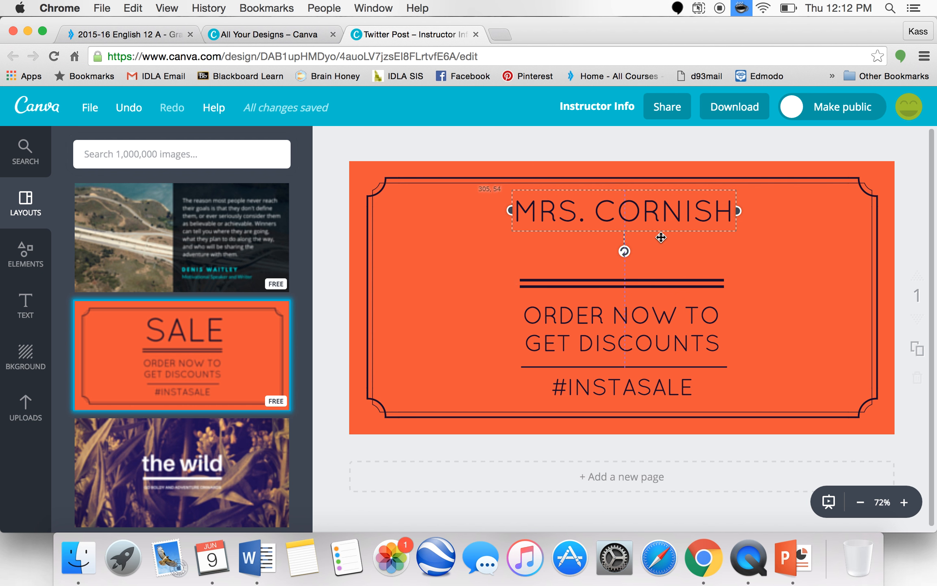
{"action": "left_click", "coordinate": [713, 313]}
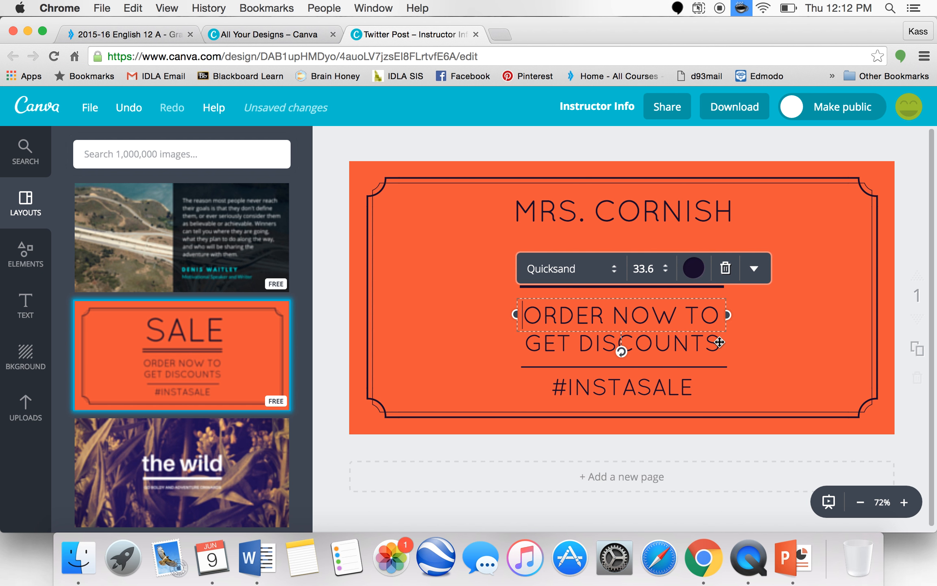
- Replace the first subheading line's text with EMAIL:
{"action": "left_click_drag", "start_coordinate": [718, 314], "coordinate": [529, 296]}
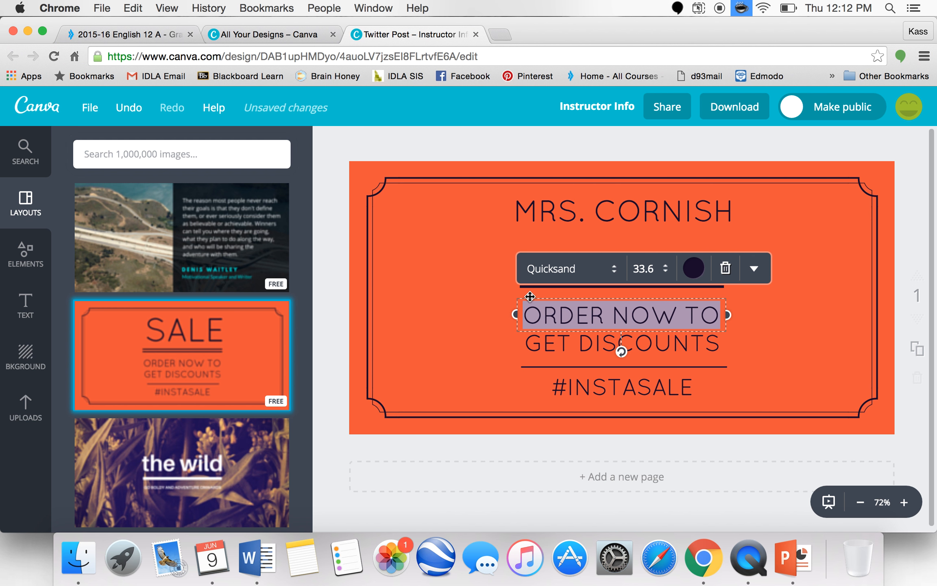
{"action": "type", "text": "EA"}
{"action": "key", "text": "BackSpace"}
{"action": "type", "text": "MAIL:"}
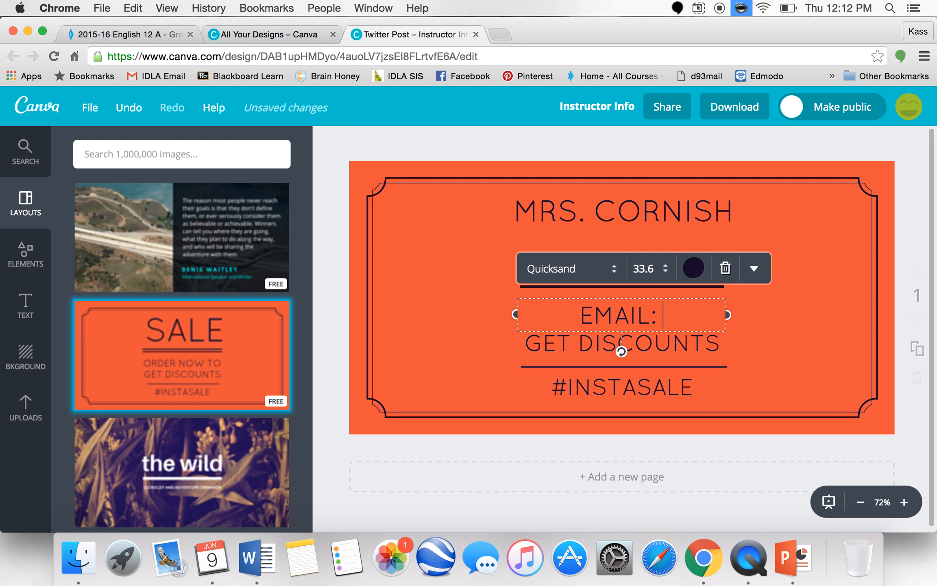
- Replace the second subheading line's text with PHONE
{"action": "left_click", "coordinate": [687, 347]}
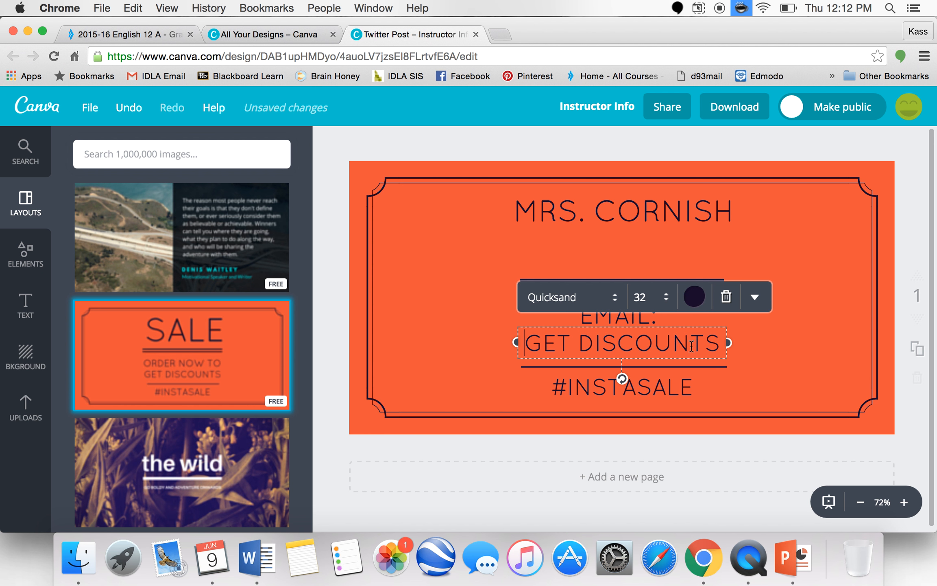
{"action": "left_click_drag", "start_coordinate": [718, 341], "coordinate": [525, 343]}
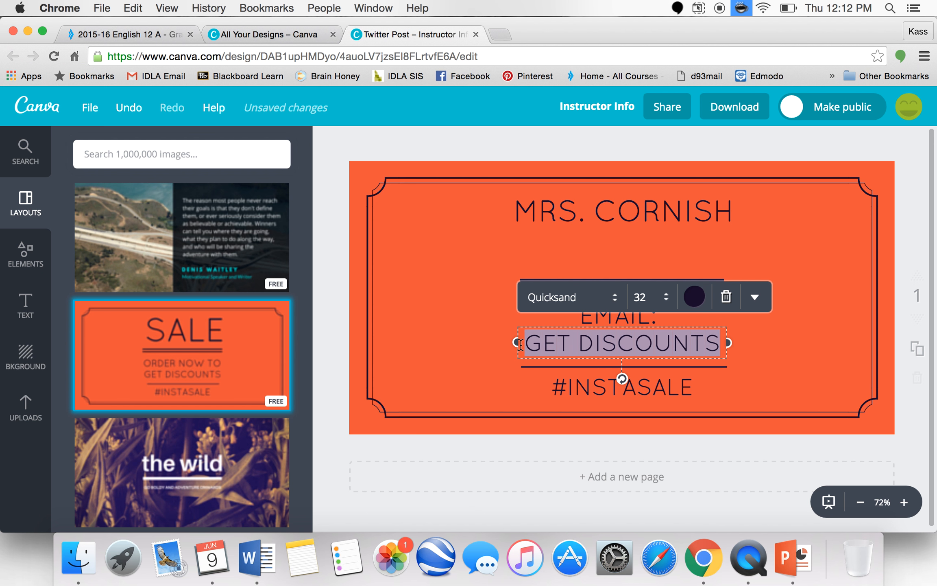
{"action": "type", "text": "PHONE"}
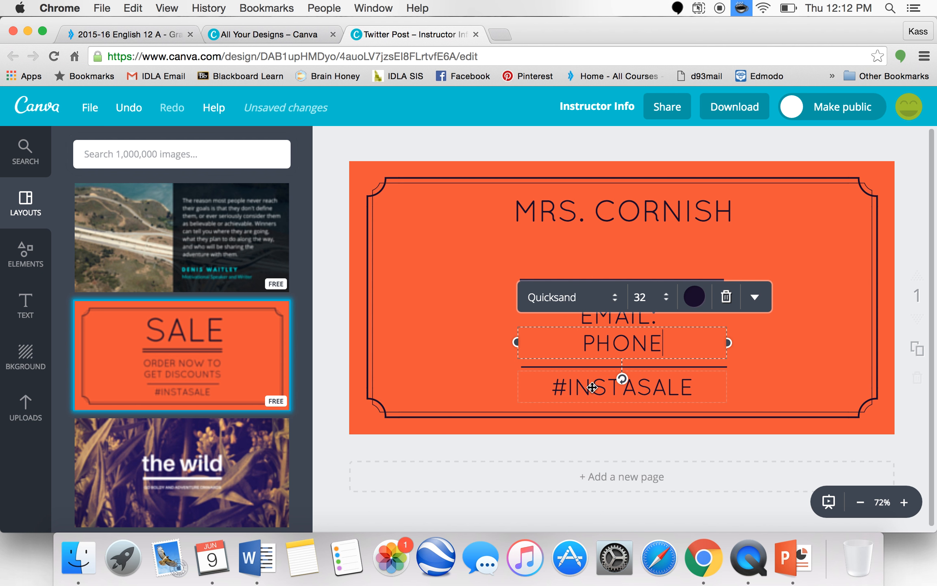
- Replace the hashtag line's text with HOURS: and deselect the text box
{"action": "left_click", "coordinate": [697, 388]}
{"action": "left_click_drag", "start_coordinate": [697, 388], "coordinate": [513, 394]}
{"action": "type", "text": "HOURS:"}
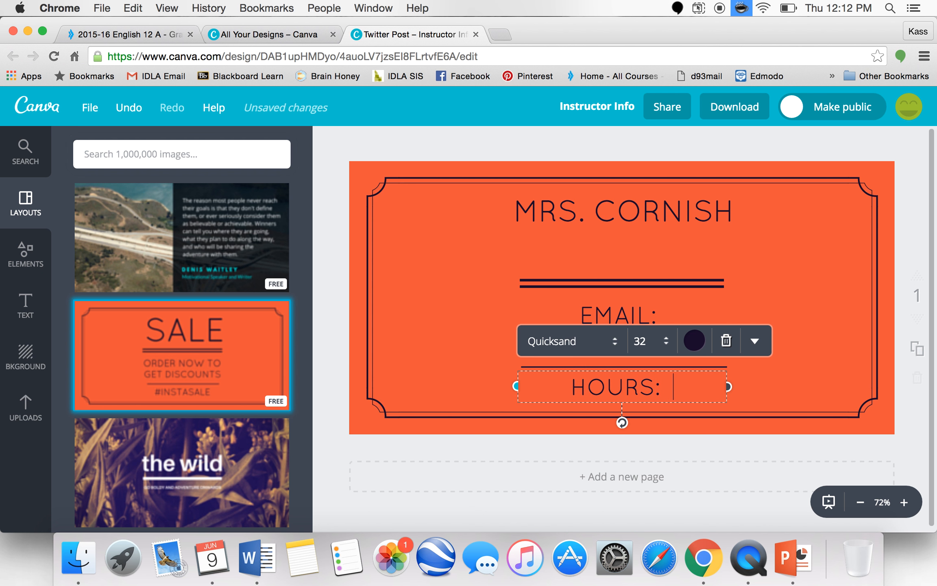
{"action": "left_click", "coordinate": [768, 384]}
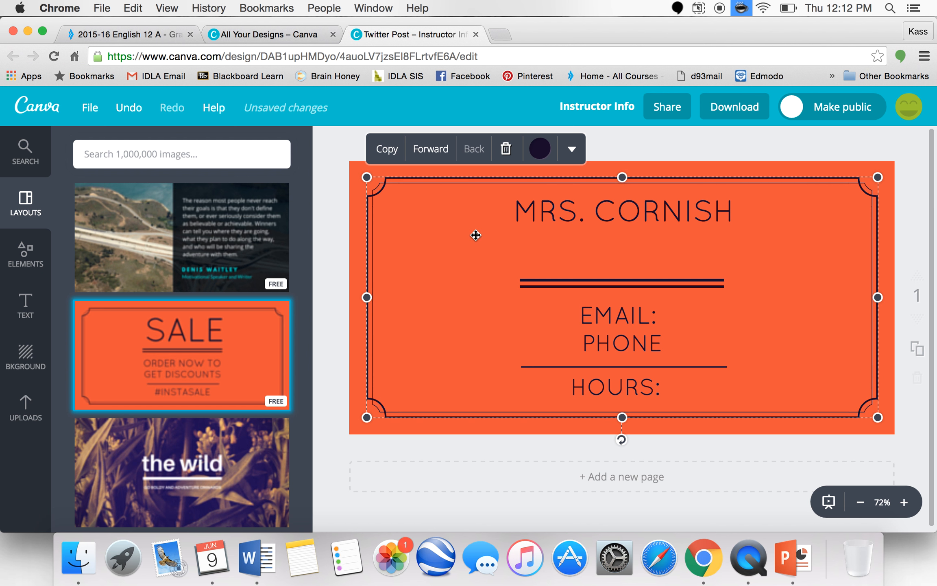
- Check the existing instructor info graphic on the English 12 A course page tab, then return to the design
{"action": "left_click", "coordinate": [280, 37]}
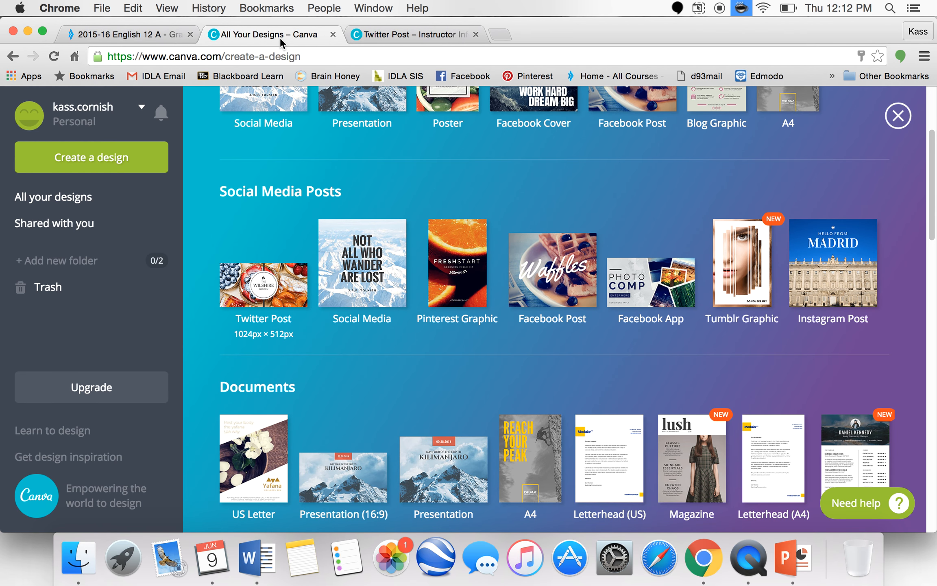
{"action": "left_click", "coordinate": [167, 36]}
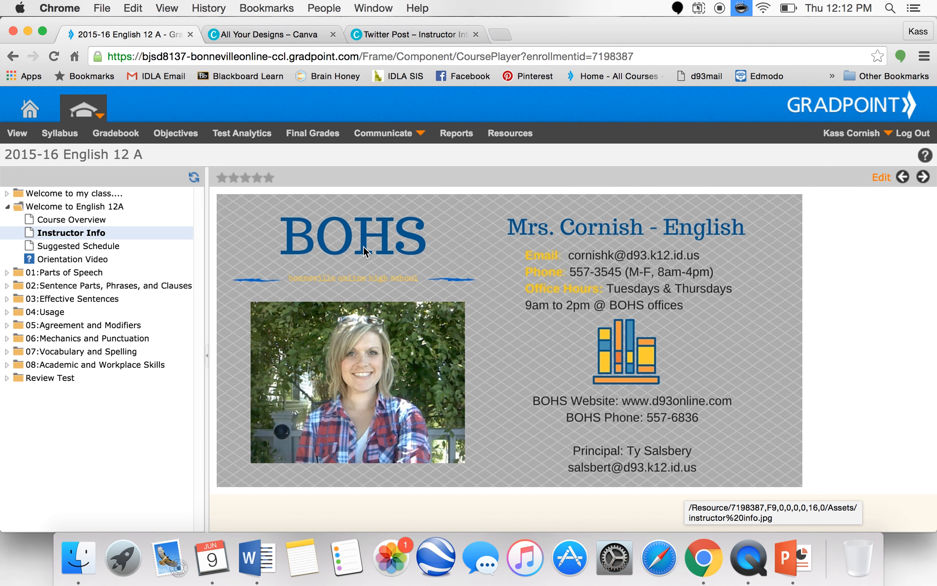
{"action": "left_click", "coordinate": [411, 38]}
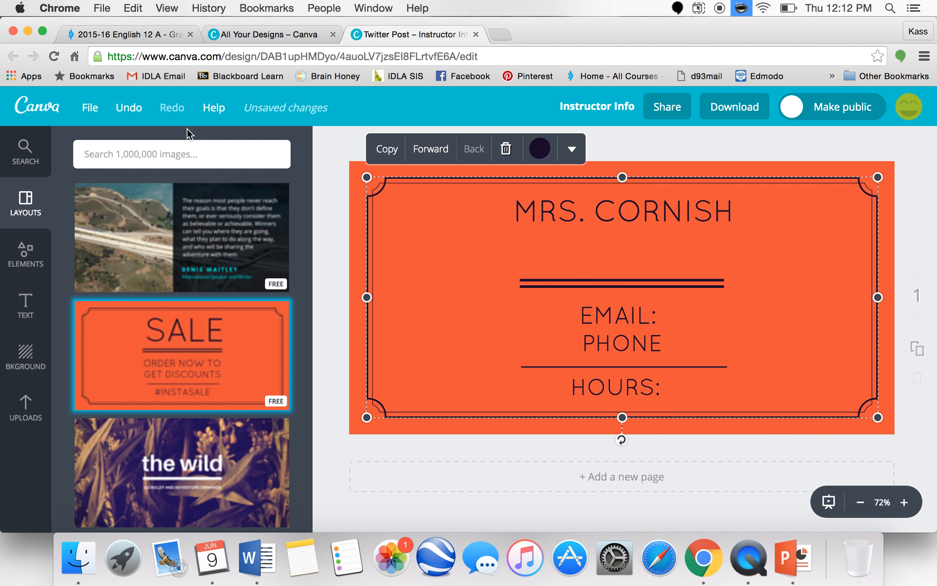
- Search the image library for books and add the free bookshelf illustration to the design
{"action": "left_click", "coordinate": [25, 254]}
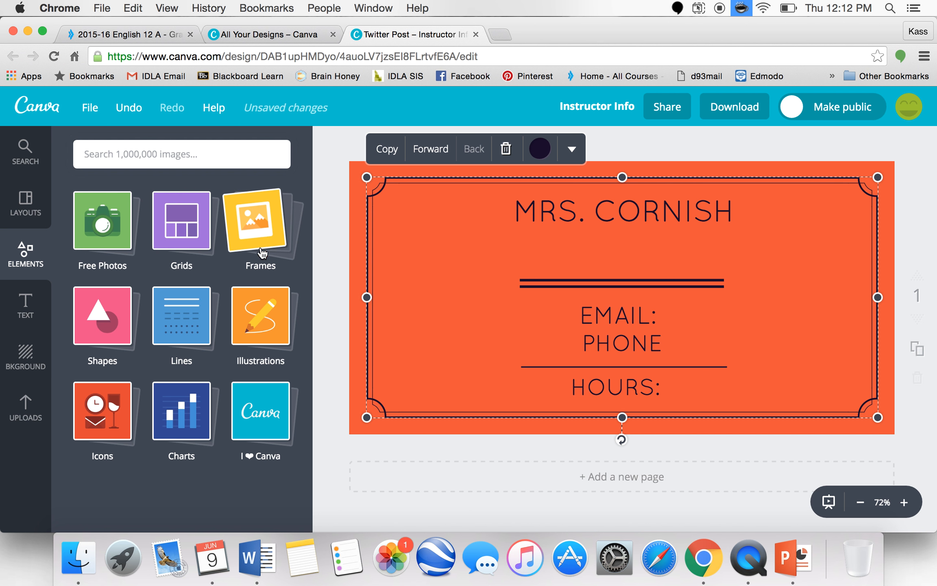
{"action": "left_click", "coordinate": [265, 327]}
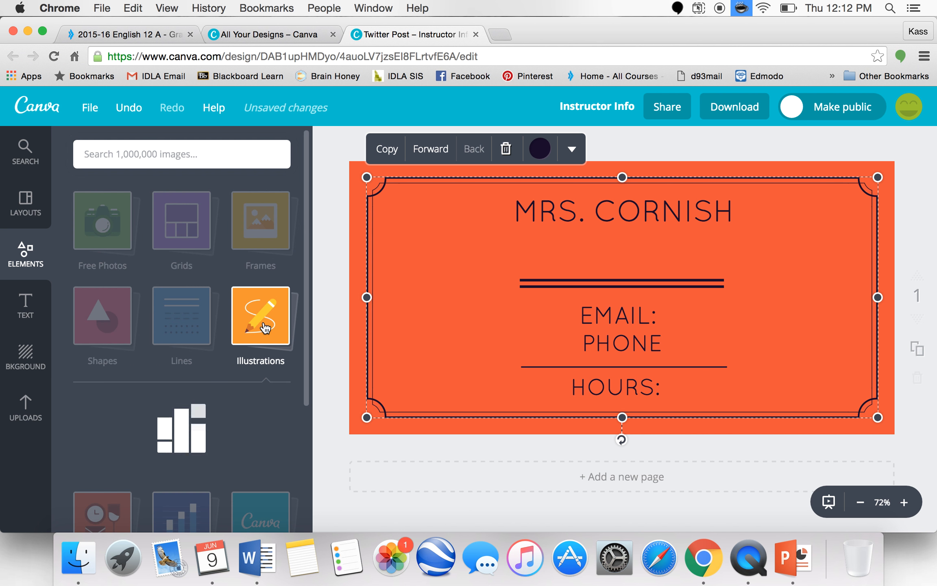
{"action": "scroll", "coordinate": [220, 446], "scroll_direction": "down", "scroll_amount": 6}
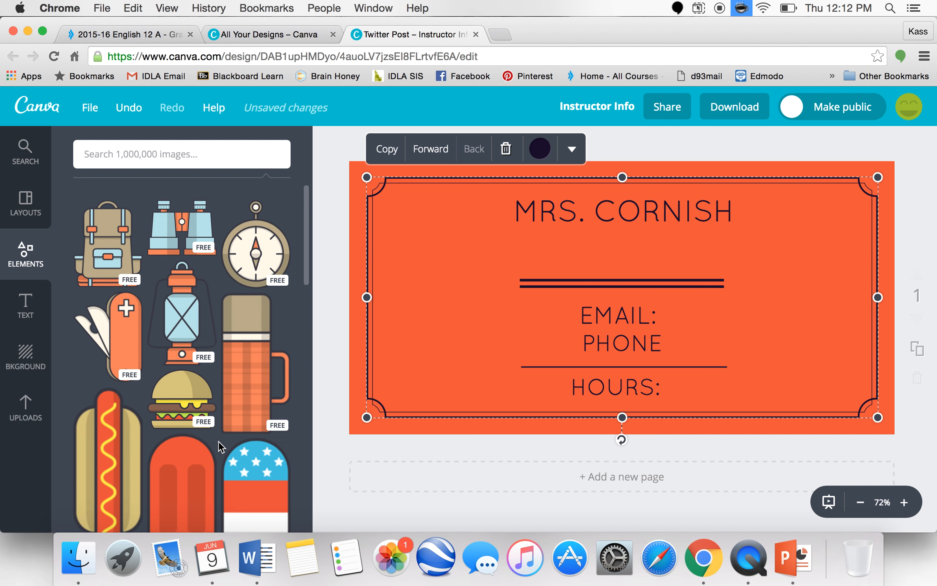
{"action": "scroll", "coordinate": [219, 446], "scroll_direction": "up", "scroll_amount": 5}
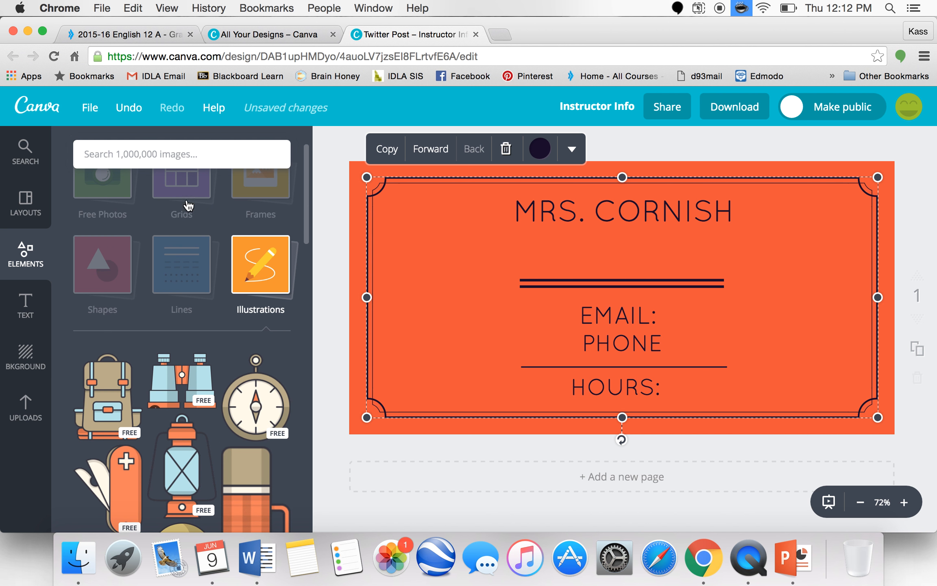
{"action": "left_click", "coordinate": [199, 155]}
{"action": "type", "text": "b"}
{"action": "key", "text": "Return"}
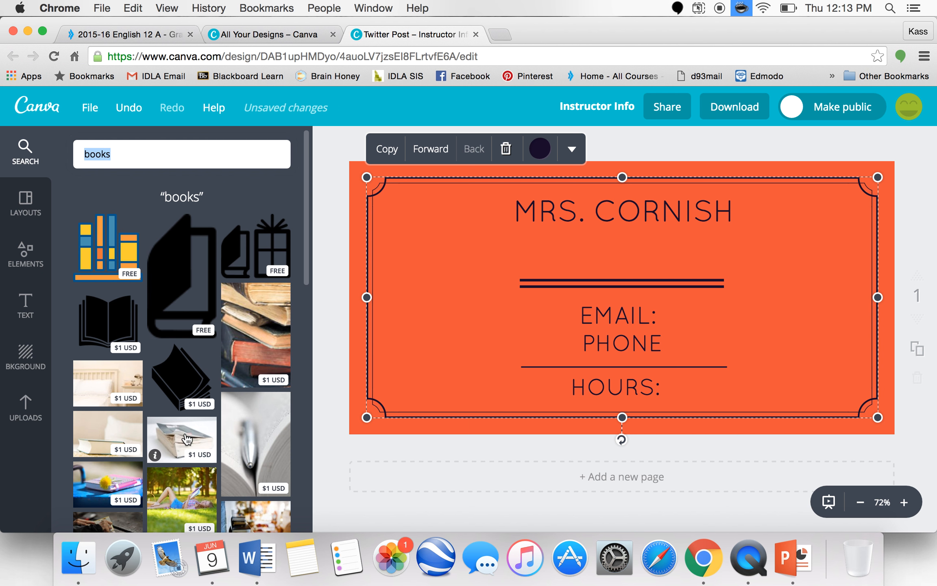
{"action": "scroll", "coordinate": [187, 374], "scroll_direction": "down", "scroll_amount": 5}
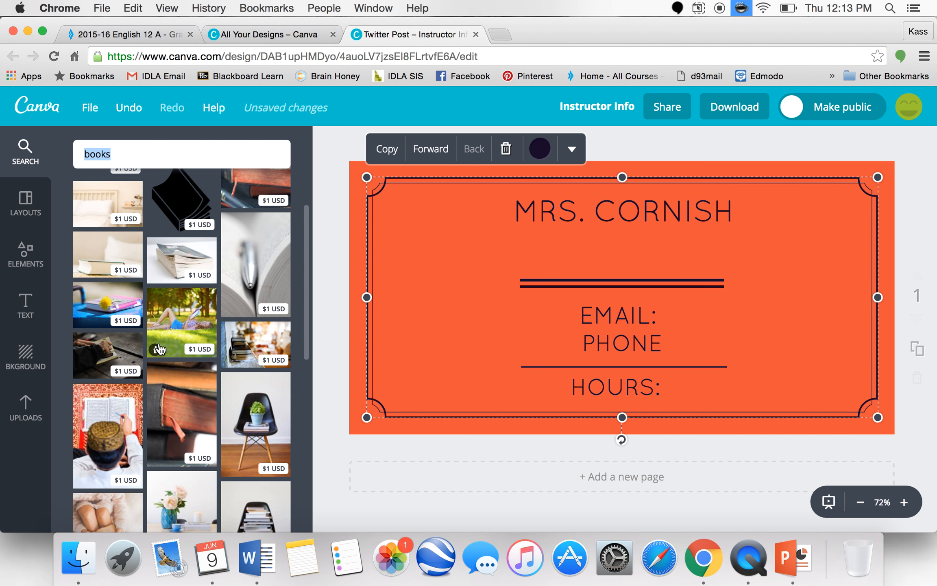
{"action": "scroll", "coordinate": [159, 349], "scroll_direction": "up", "scroll_amount": 5}
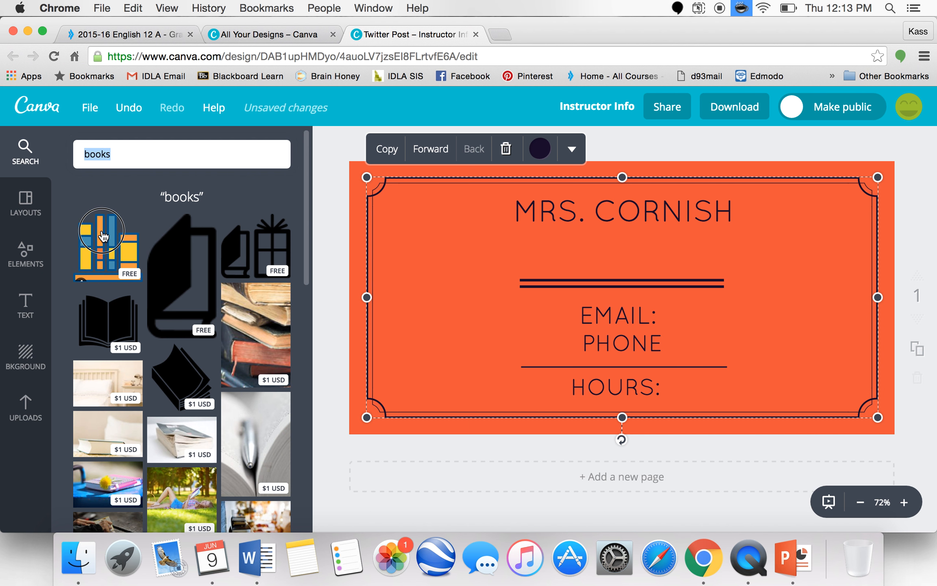
{"action": "left_click", "coordinate": [202, 242]}
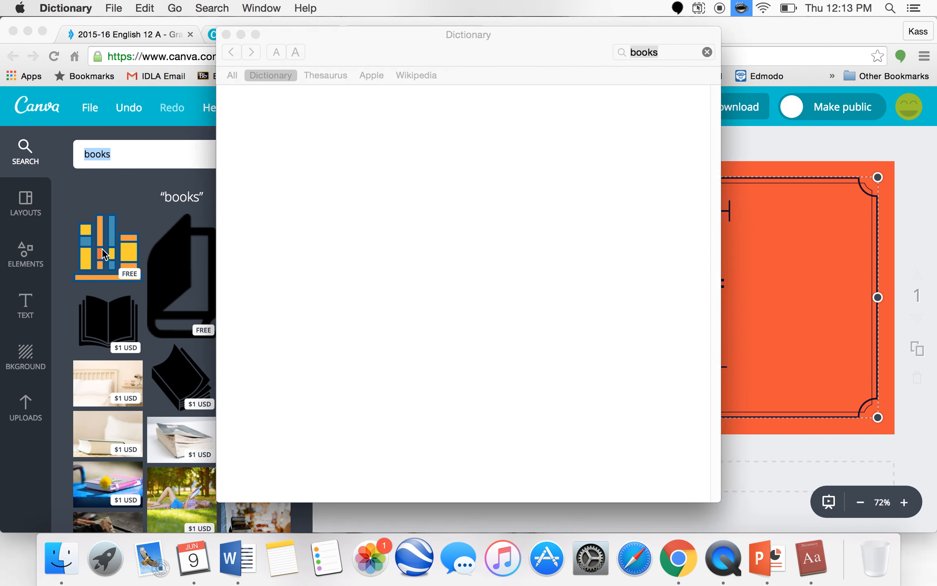
{"action": "left_click", "coordinate": [105, 254]}
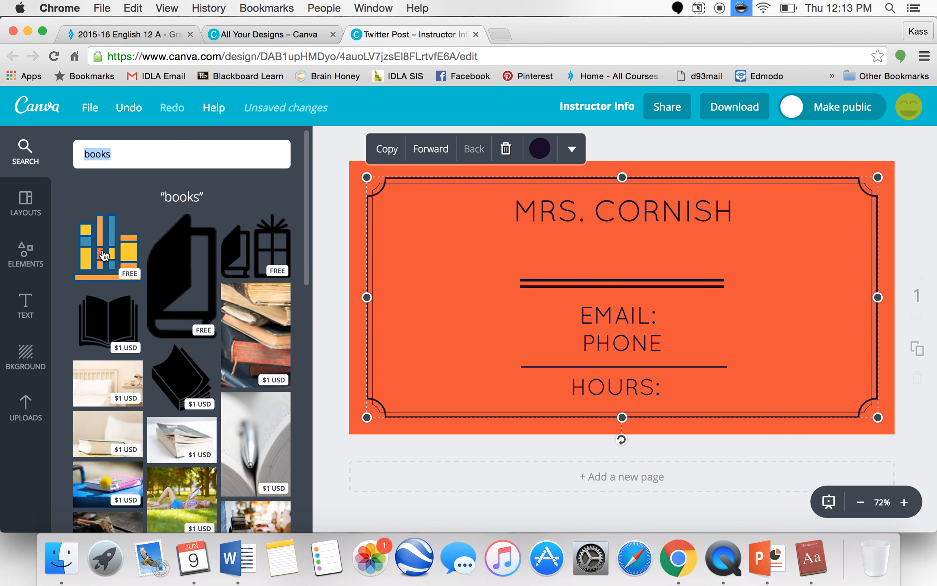
{"action": "left_click", "coordinate": [131, 259]}
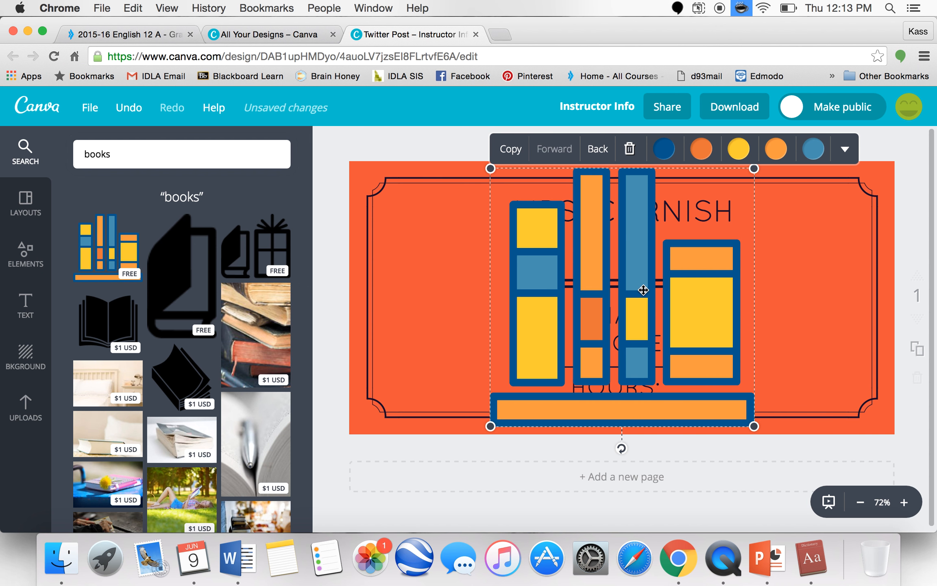
- Shrink the bookshelf illustration and place it at the left side inside the frame
{"action": "left_click_drag", "start_coordinate": [753, 168], "coordinate": [460, 277]}
{"action": "left_click", "coordinate": [582, 321]}
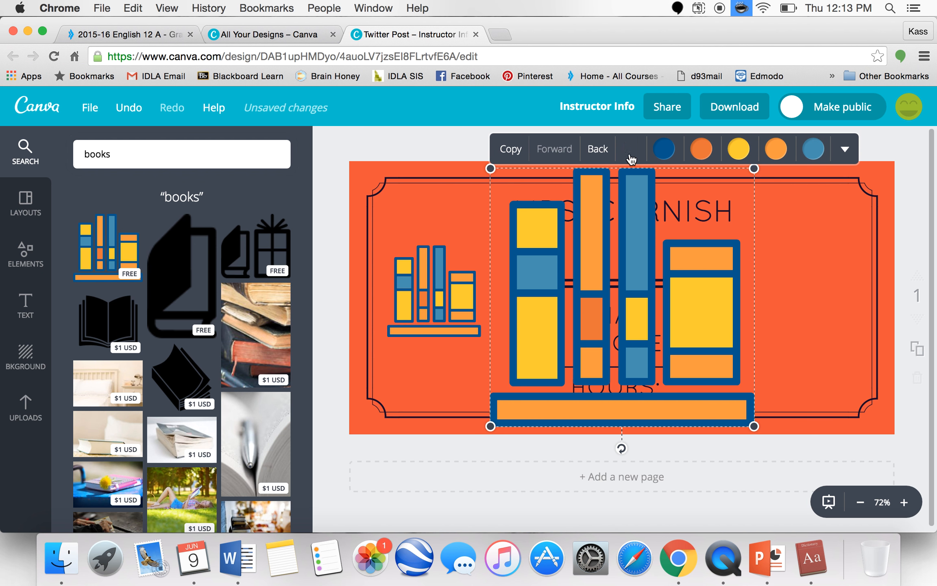
{"action": "left_click", "coordinate": [630, 150]}
{"action": "left_click", "coordinate": [612, 340]}
{"action": "left_click", "coordinate": [629, 150]}
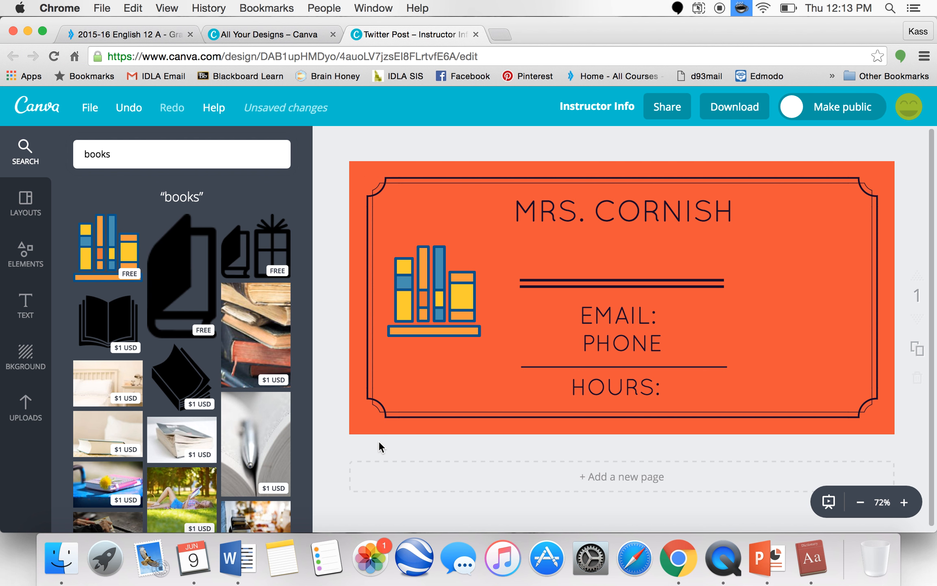
- Add the Atlantic Trading Co. badge text design from the text layouts
{"action": "left_click", "coordinate": [26, 306]}
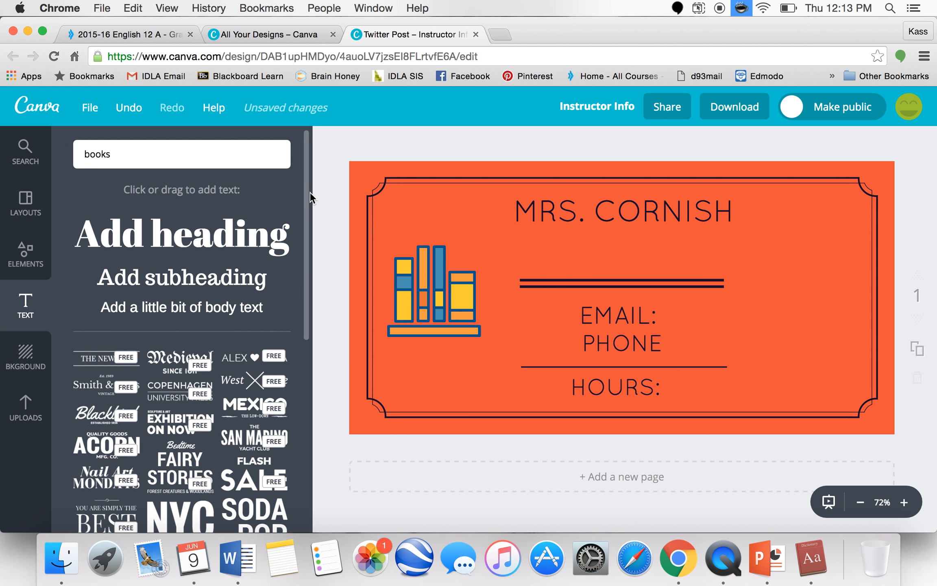
{"action": "left_click_drag", "start_coordinate": [309, 193], "coordinate": [307, 456]}
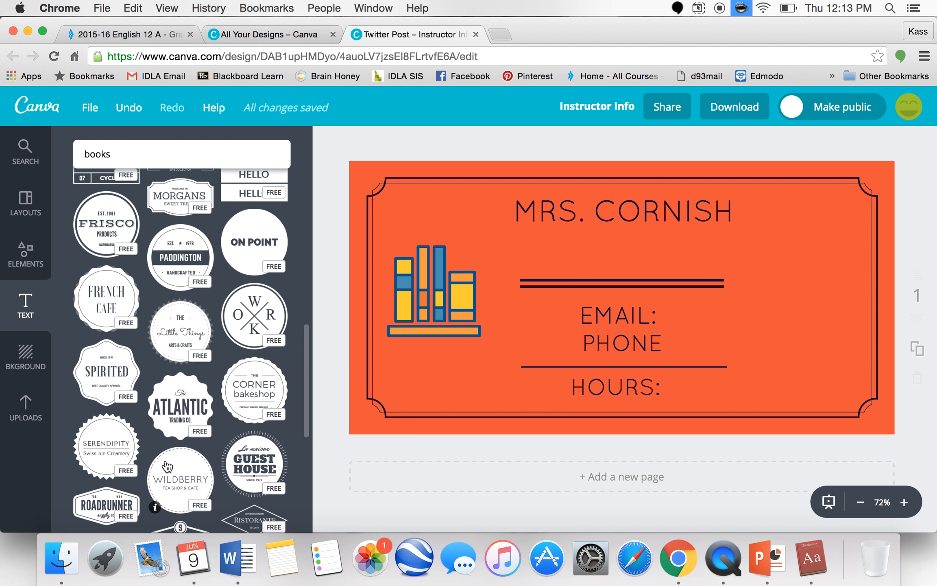
{"action": "left_click_drag", "start_coordinate": [162, 401], "coordinate": [244, 375]}
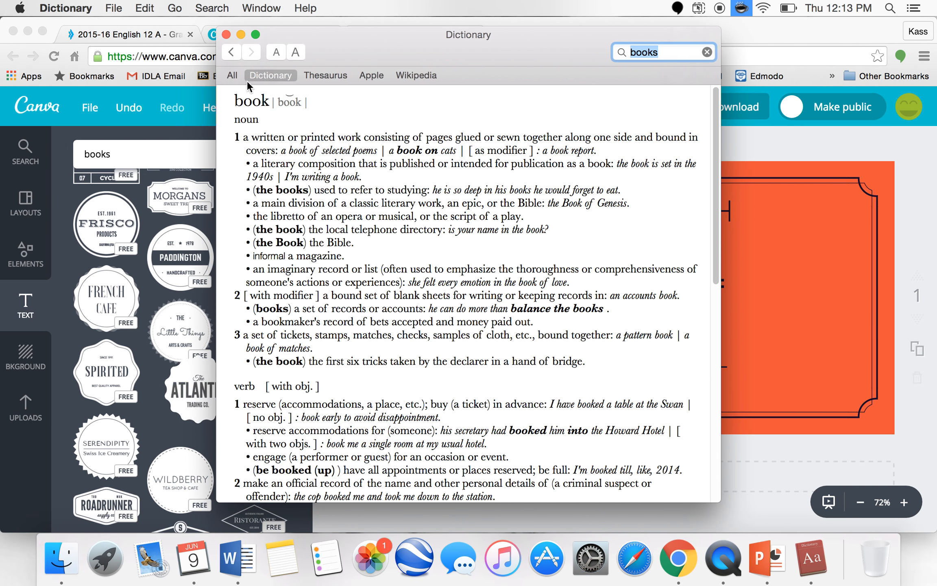
{"action": "left_click", "coordinate": [226, 34]}
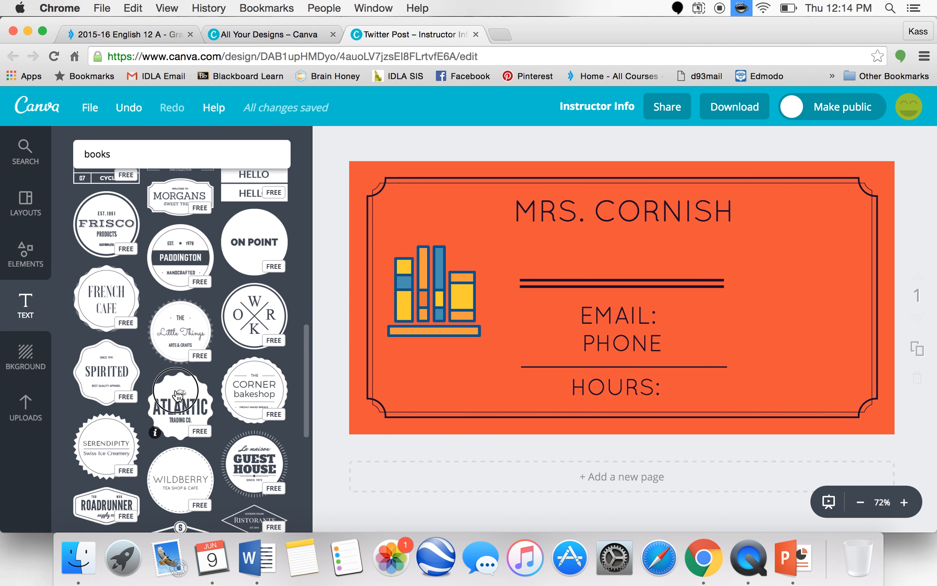
{"action": "left_click", "coordinate": [204, 410]}
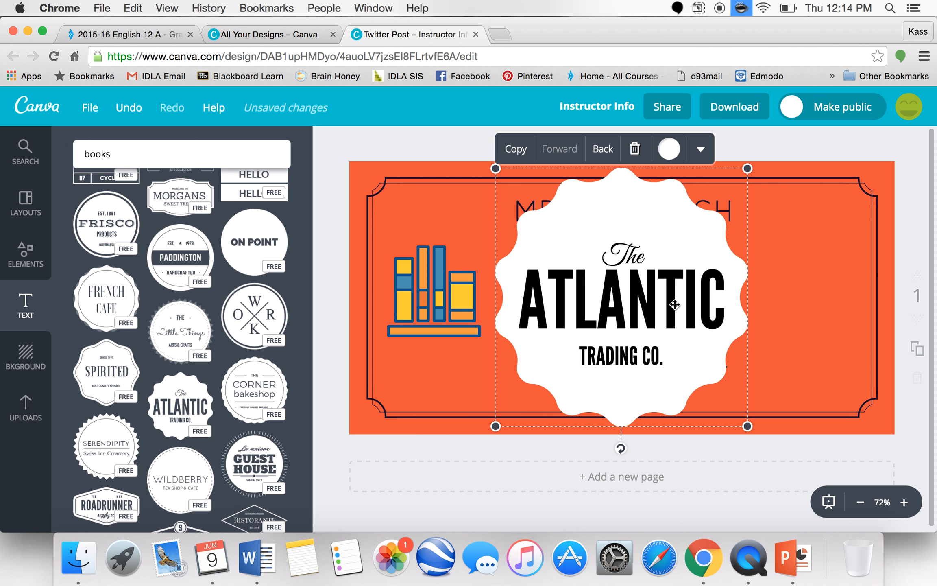
- Replace the badge's ATLANTIC word with English
{"action": "double_click", "coordinate": [675, 305]}
{"action": "type", "text": "En"}
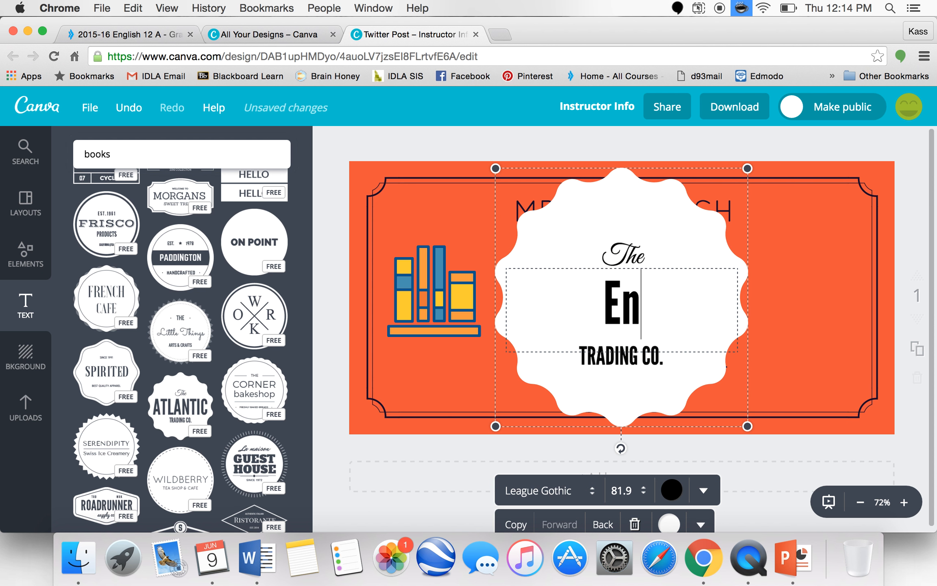
{"action": "type", "text": "glish"}
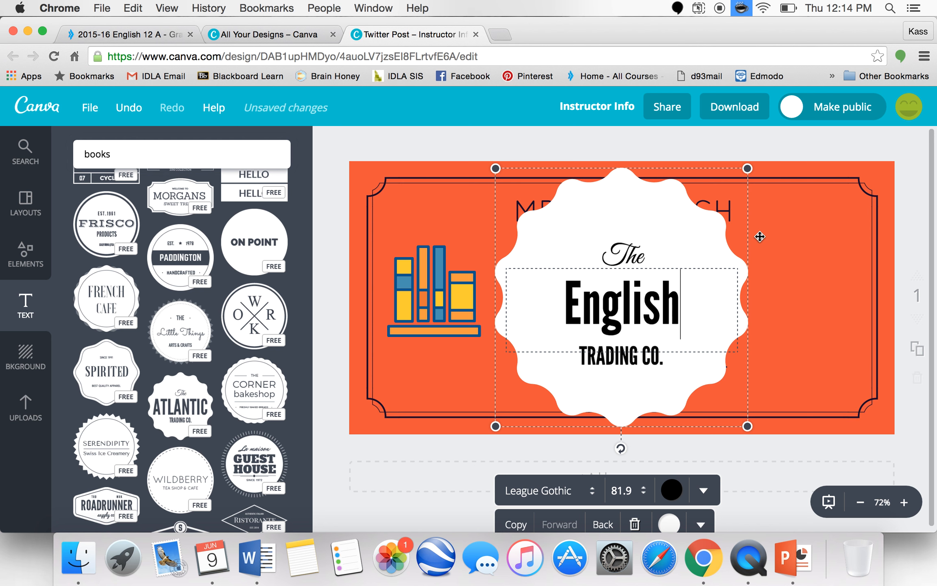
{"action": "left_click", "coordinate": [732, 233]}
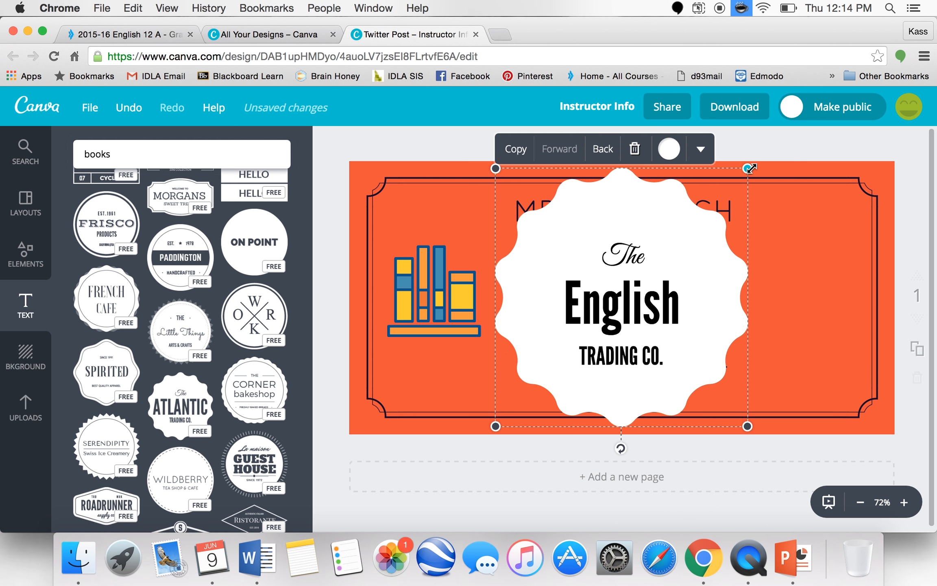
- Shrink the English badge and move it into the design's upper-right corner
{"action": "left_click_drag", "start_coordinate": [750, 168], "coordinate": [605, 314]}
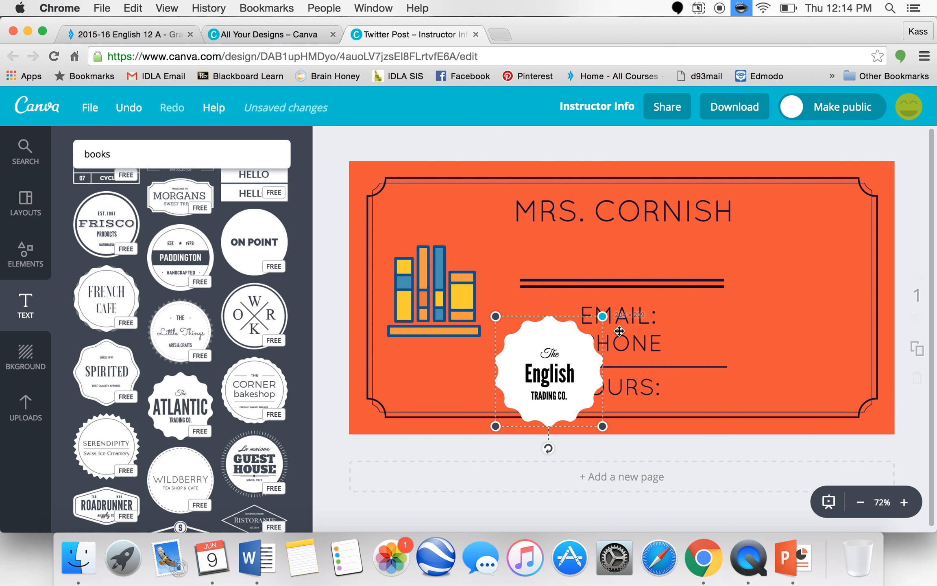
{"action": "left_click_drag", "start_coordinate": [741, 297], "coordinate": [827, 252]}
{"action": "left_click", "coordinate": [787, 437]}
{"action": "left_click", "coordinate": [780, 404]}
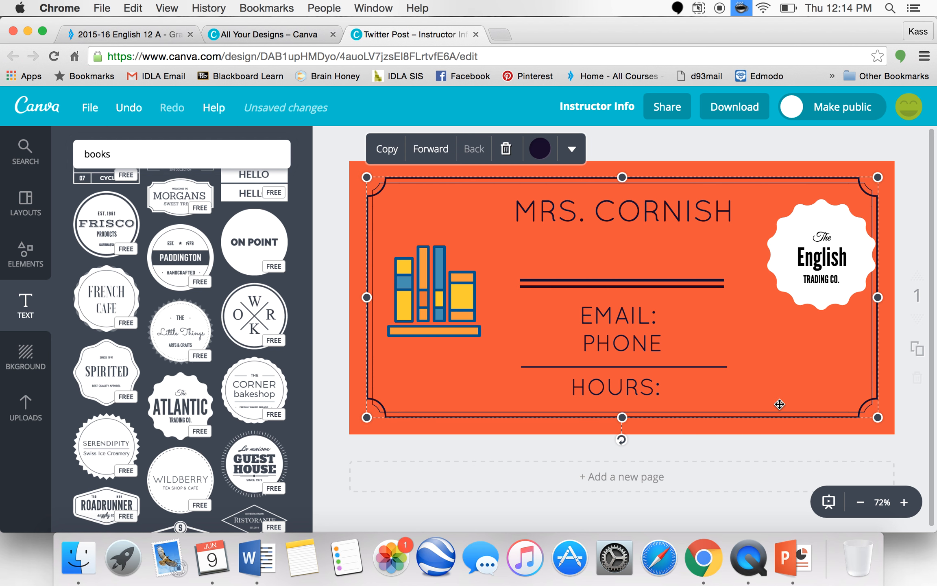
- Upload the finals week.jpg image from the Documents IDLA Pics folder to the Canva uploads
{"action": "left_click", "coordinate": [24, 414]}
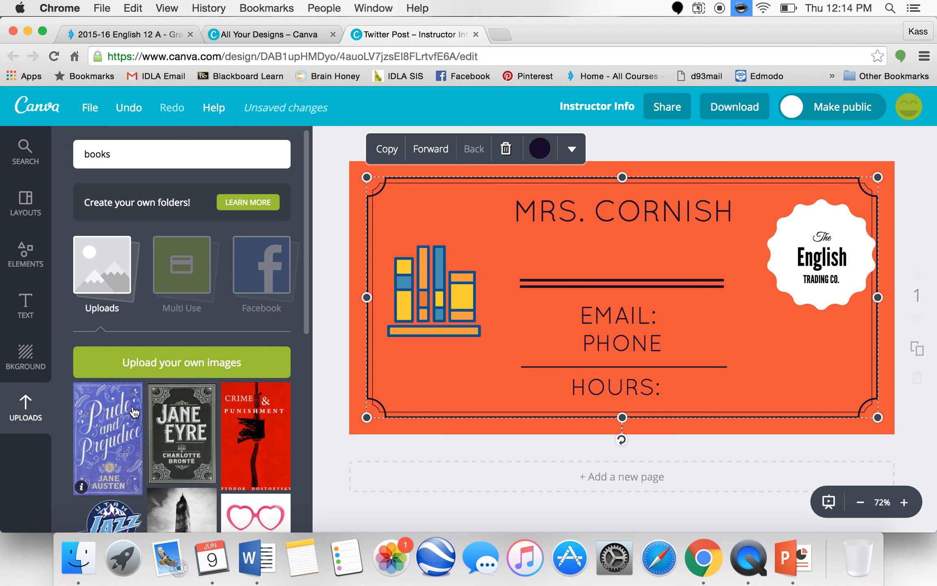
{"action": "scroll", "coordinate": [178, 454], "scroll_direction": "down", "scroll_amount": 3}
{"action": "scroll", "coordinate": [178, 453], "scroll_direction": "down", "scroll_amount": 5}
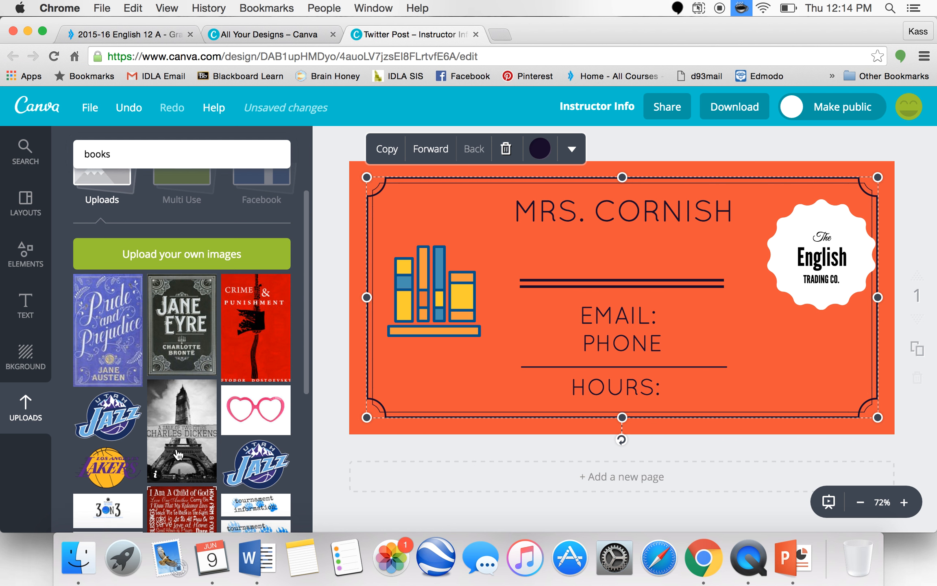
{"action": "scroll", "coordinate": [178, 454], "scroll_direction": "down", "scroll_amount": 3}
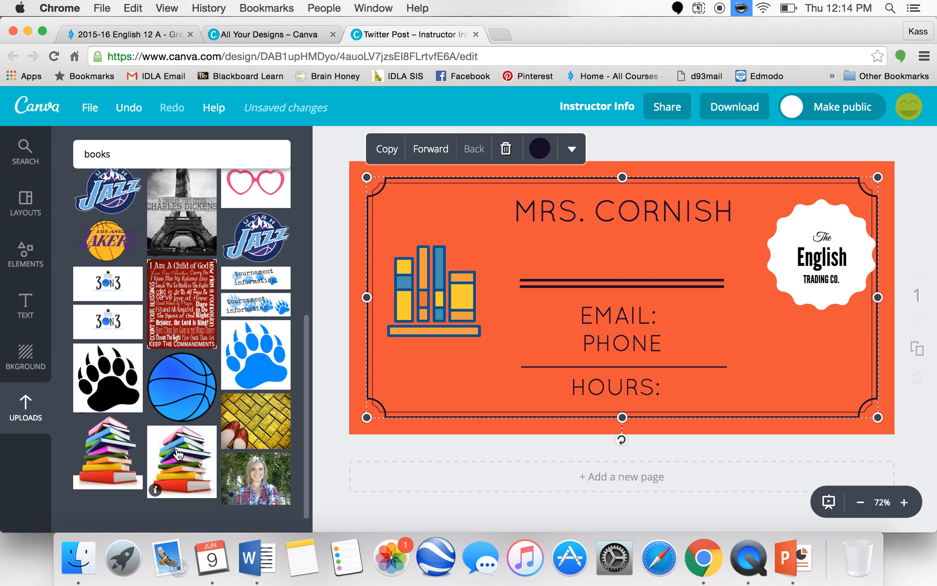
{"action": "scroll", "coordinate": [178, 454], "scroll_direction": "up", "scroll_amount": 10}
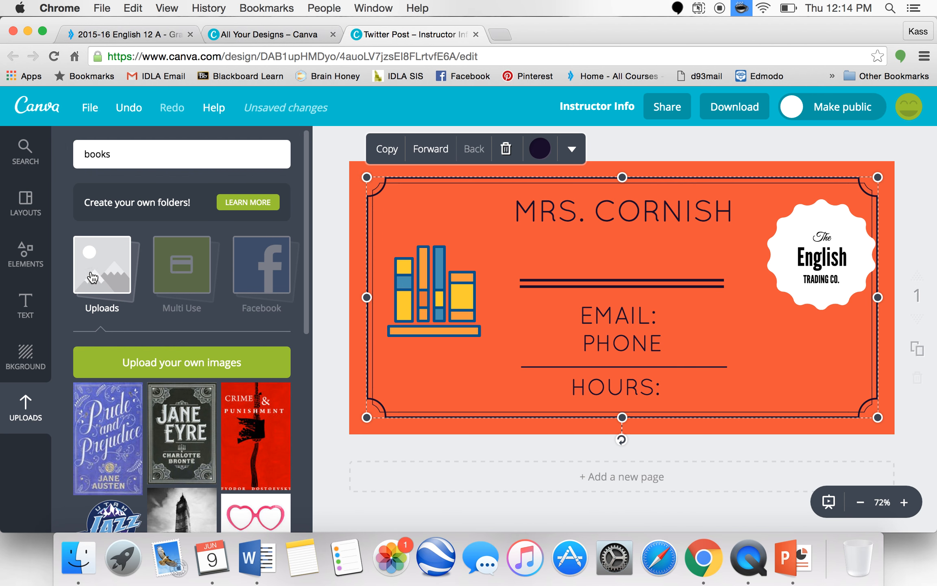
{"action": "left_click", "coordinate": [170, 366]}
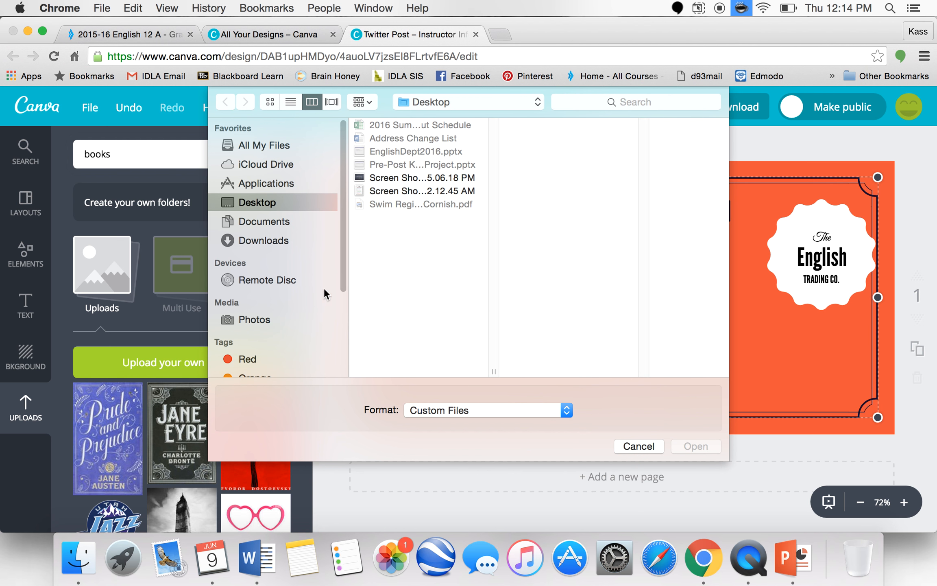
{"action": "left_click", "coordinate": [272, 225]}
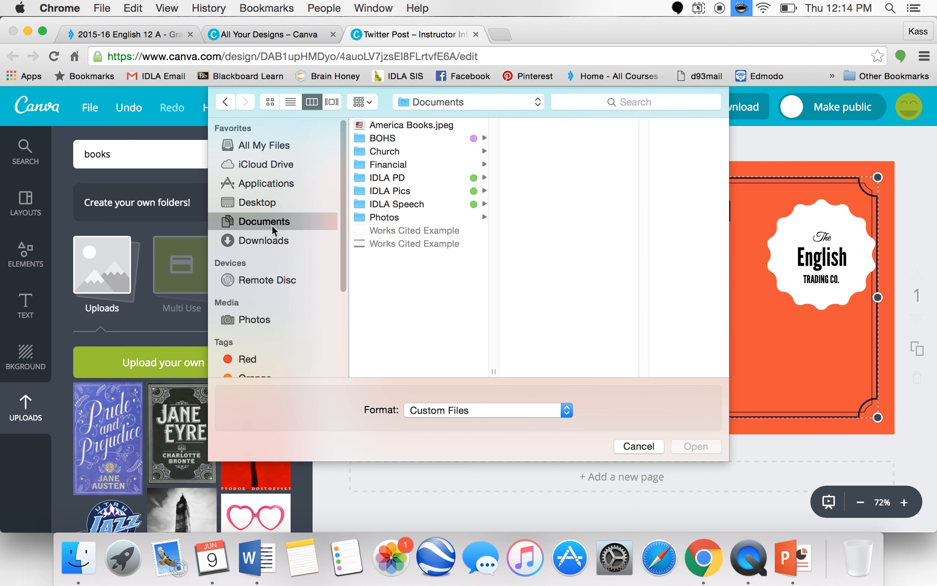
{"action": "left_click", "coordinate": [387, 218]}
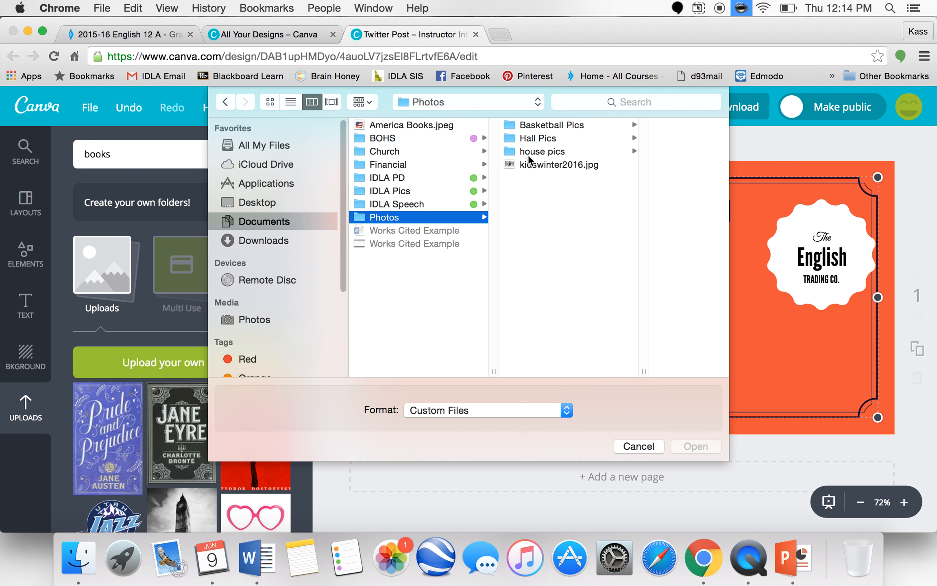
{"action": "left_click", "coordinate": [384, 193]}
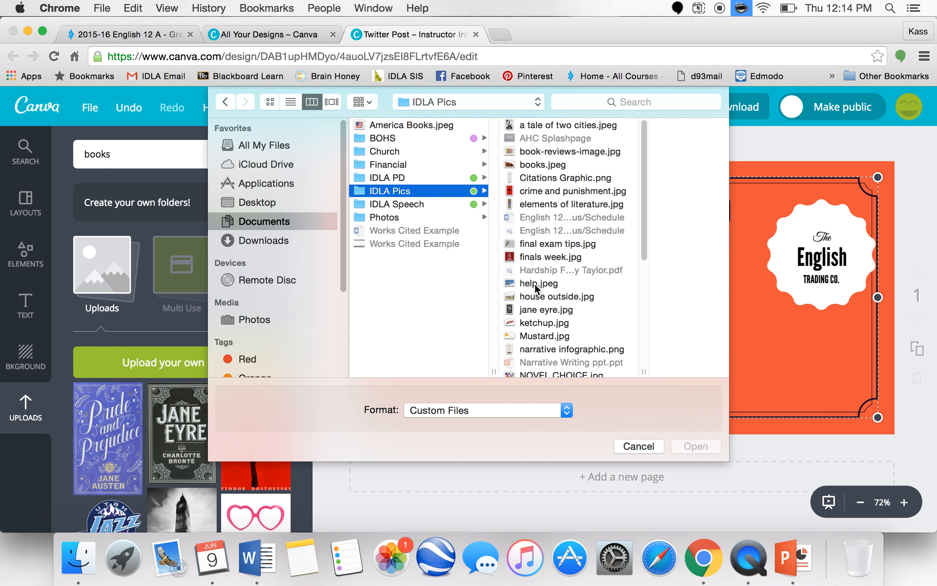
{"action": "double_click", "coordinate": [539, 256]}
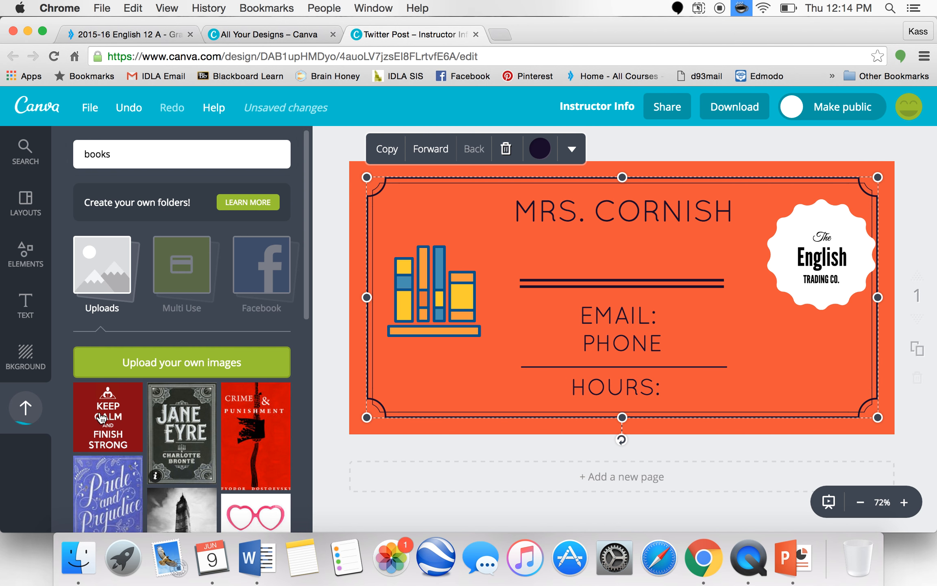
- Add the Keep Calm and Finish Strong image, shrink it and place it over the bookshelf at the left
{"action": "left_click", "coordinate": [127, 431]}
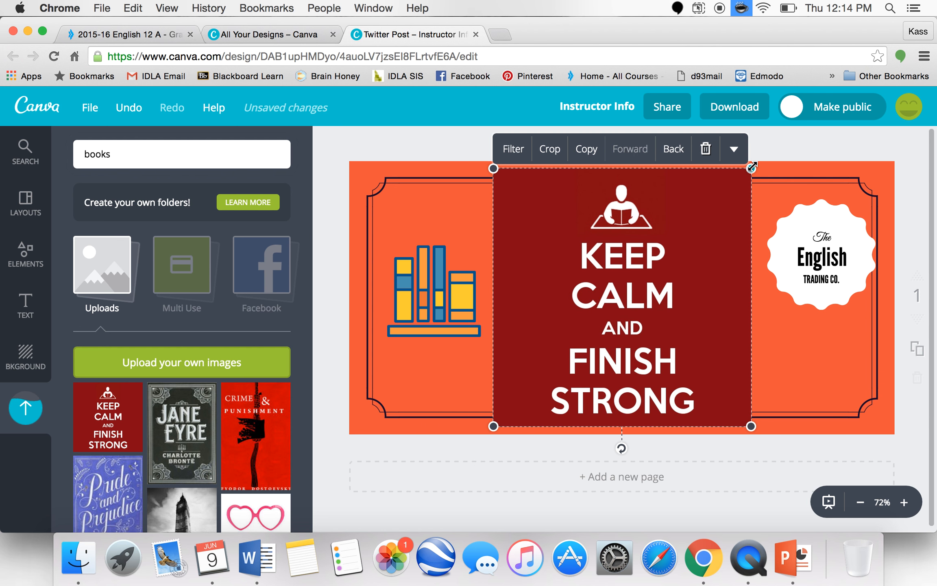
{"action": "left_click_drag", "start_coordinate": [752, 165], "coordinate": [617, 324]}
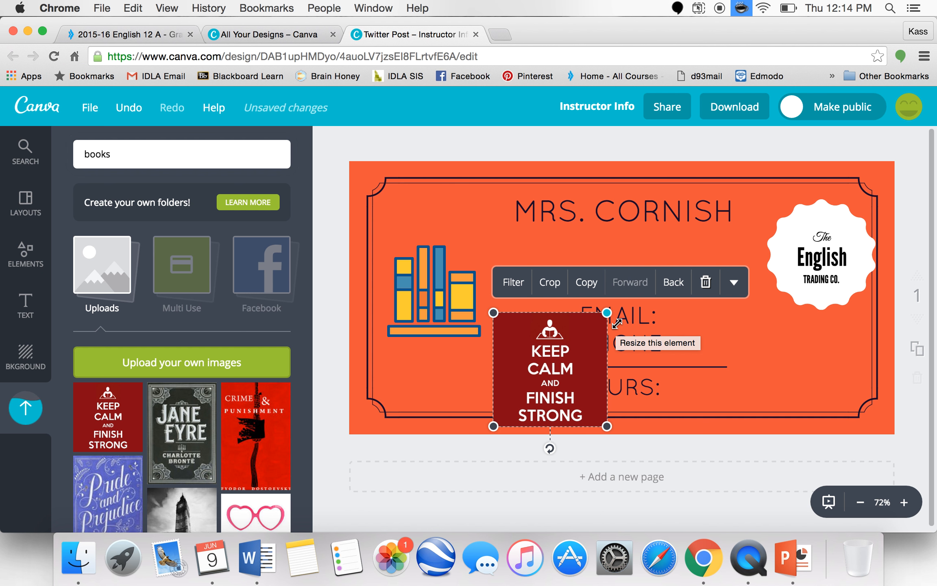
{"action": "left_click_drag", "start_coordinate": [579, 346], "coordinate": [539, 291]}
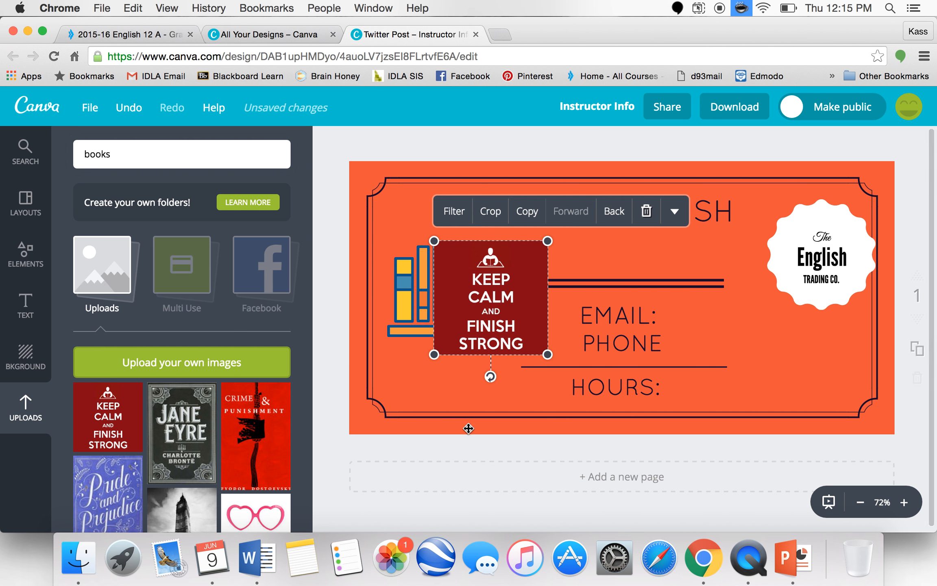
{"action": "left_click", "coordinate": [449, 391]}
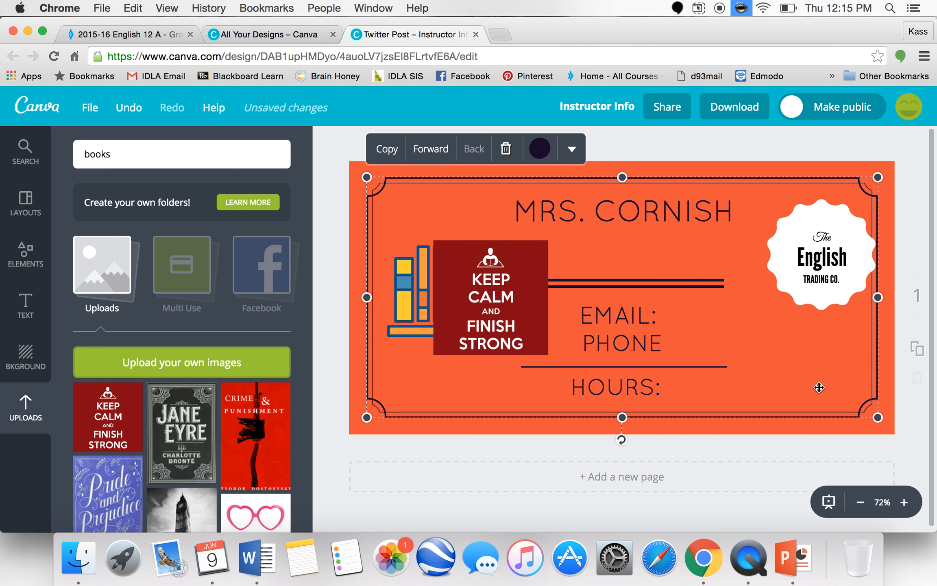
{"action": "left_click", "coordinate": [803, 427]}
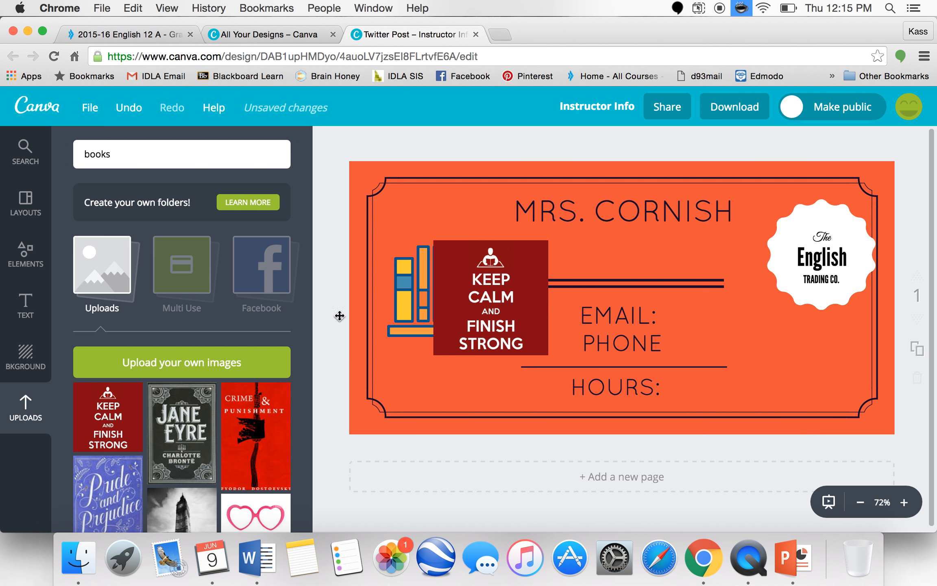
- Compare against the course's instructor page in GradPoint, then return and save the design
{"action": "left_click", "coordinate": [136, 36]}
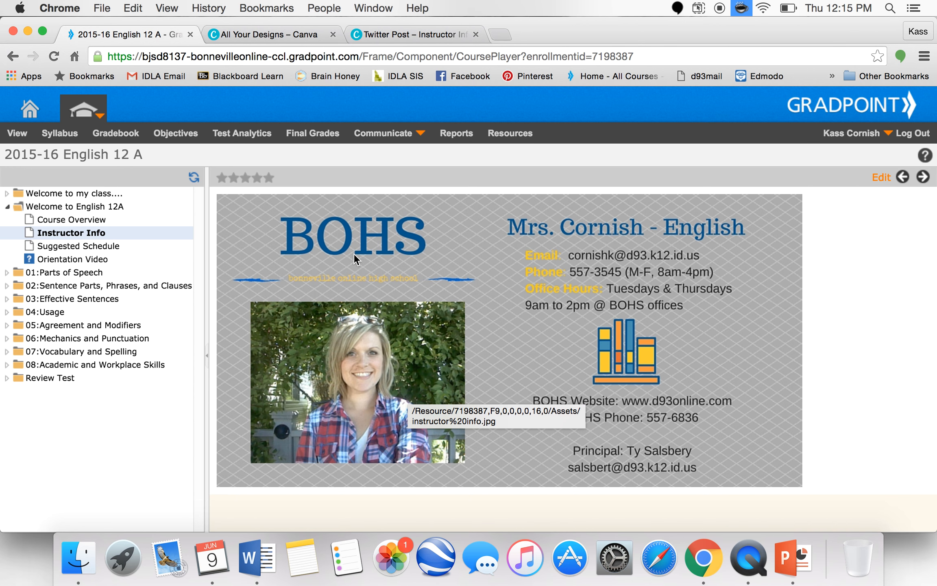
{"action": "left_click", "coordinate": [382, 30]}
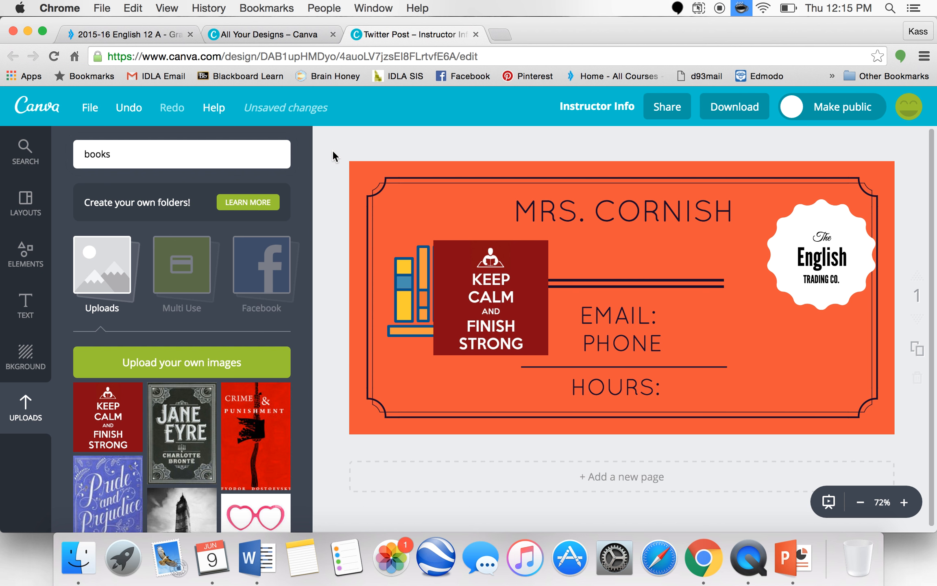
{"action": "left_click", "coordinate": [89, 109]}
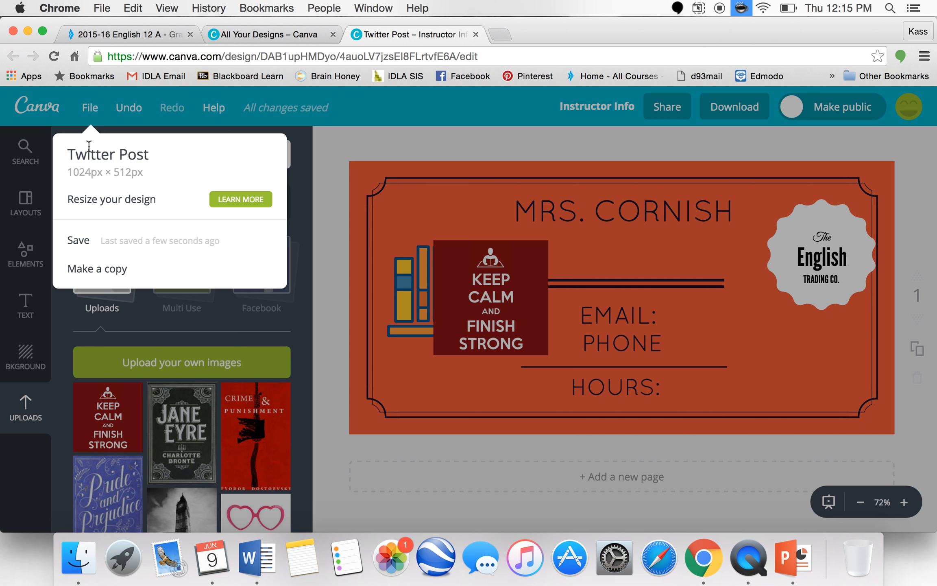
{"action": "left_click", "coordinate": [98, 246]}
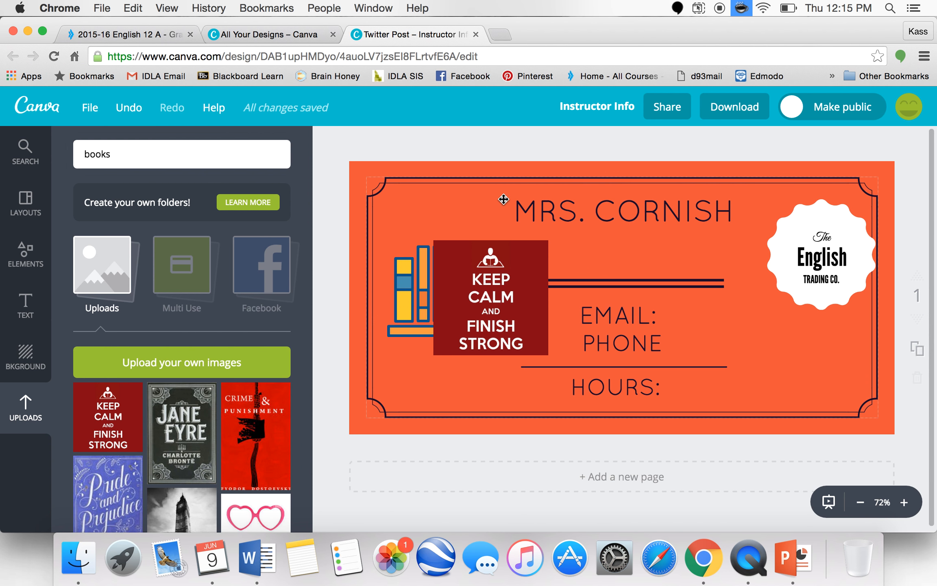
- Download the design as a JPG image for web and close the ready dialog
{"action": "left_click", "coordinate": [745, 115]}
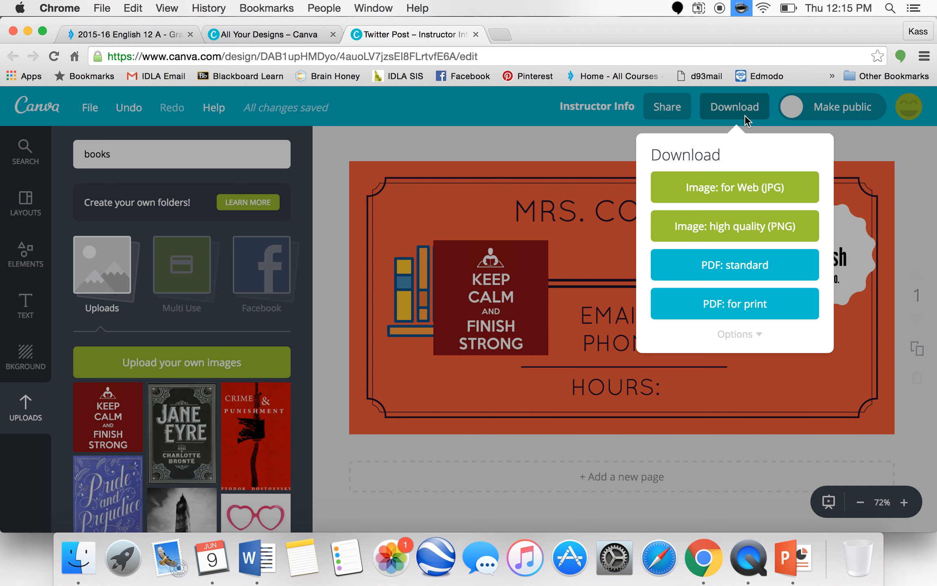
{"action": "left_click", "coordinate": [759, 187]}
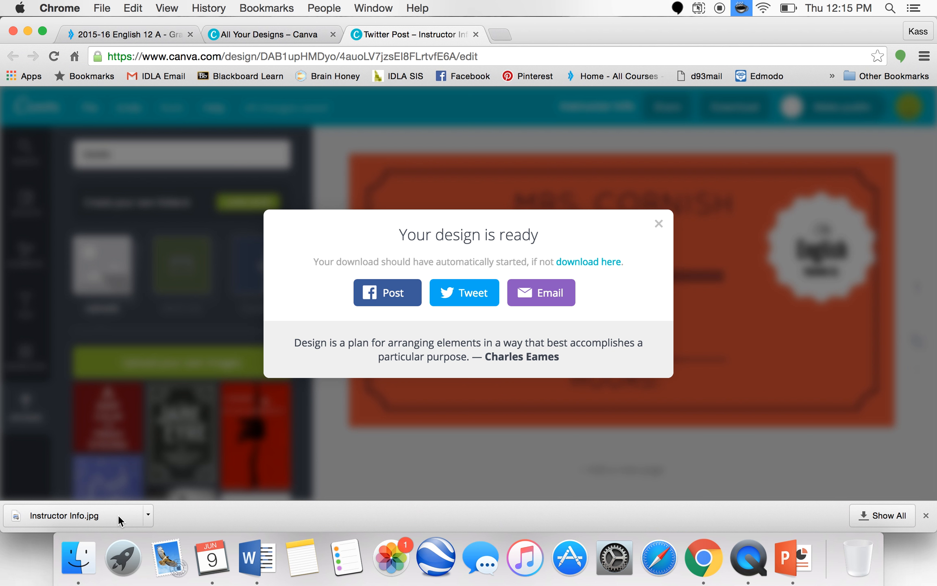
{"action": "left_click", "coordinate": [658, 224]}
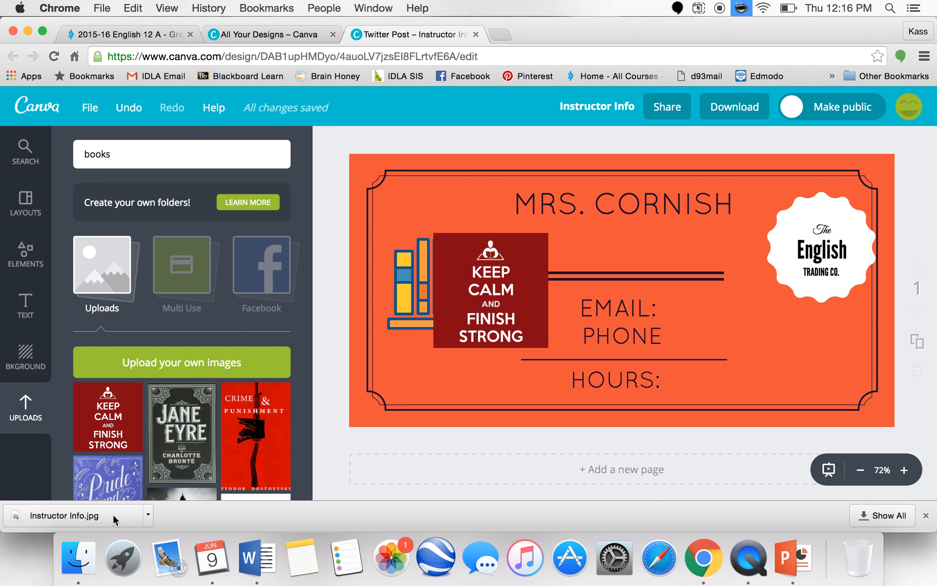
- In the GradPoint English 12 A syllabus, add a new Editable Content item titled Instructor Info 2
{"action": "left_click", "coordinate": [126, 36]}
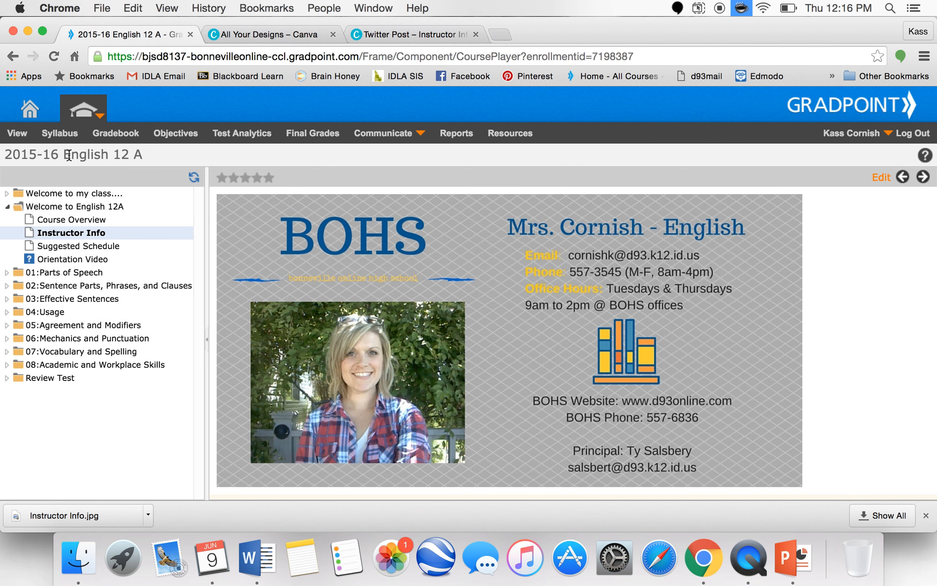
{"action": "left_click", "coordinate": [60, 134]}
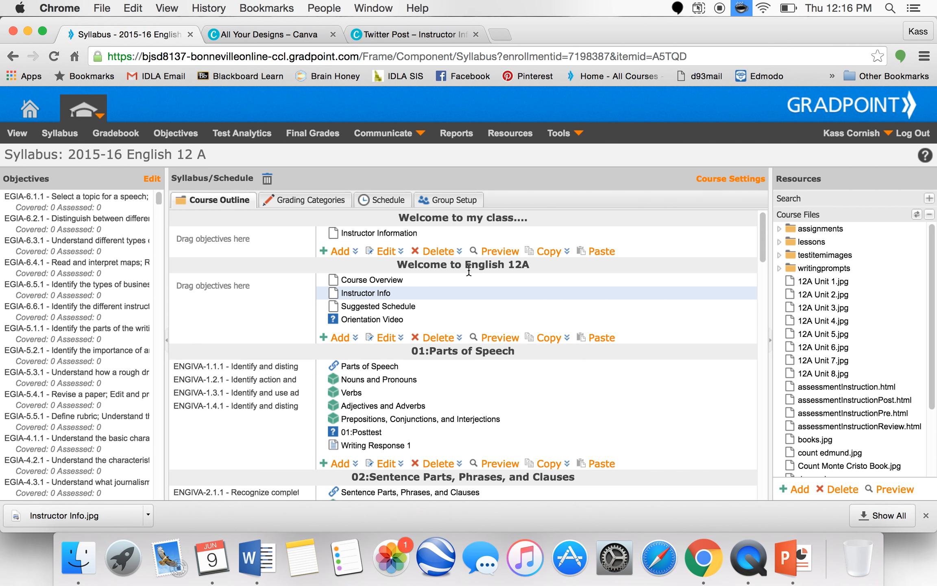
{"action": "left_click", "coordinate": [334, 337]}
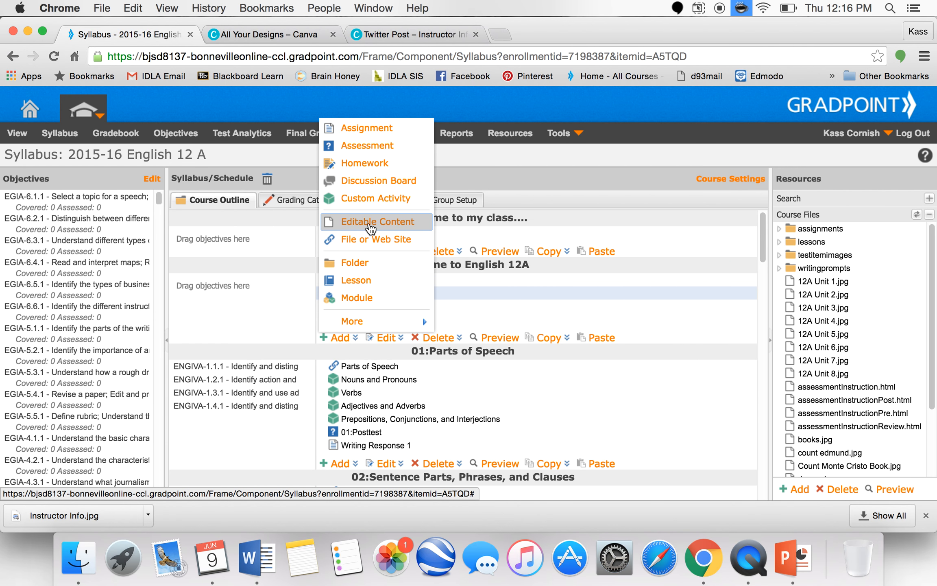
{"action": "left_click", "coordinate": [371, 223]}
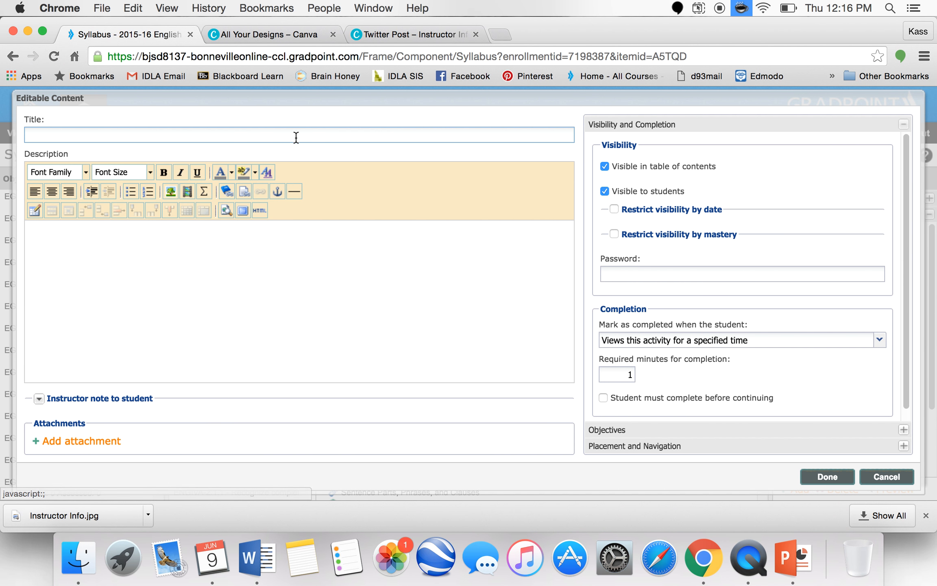
{"action": "left_click", "coordinate": [295, 135]}
{"action": "type", "text": "Instructor Info 2"}
- Insert an image into the description, choosing Instructor Info.jpg from Downloads as the course file to upload
{"action": "left_click", "coordinate": [292, 289]}
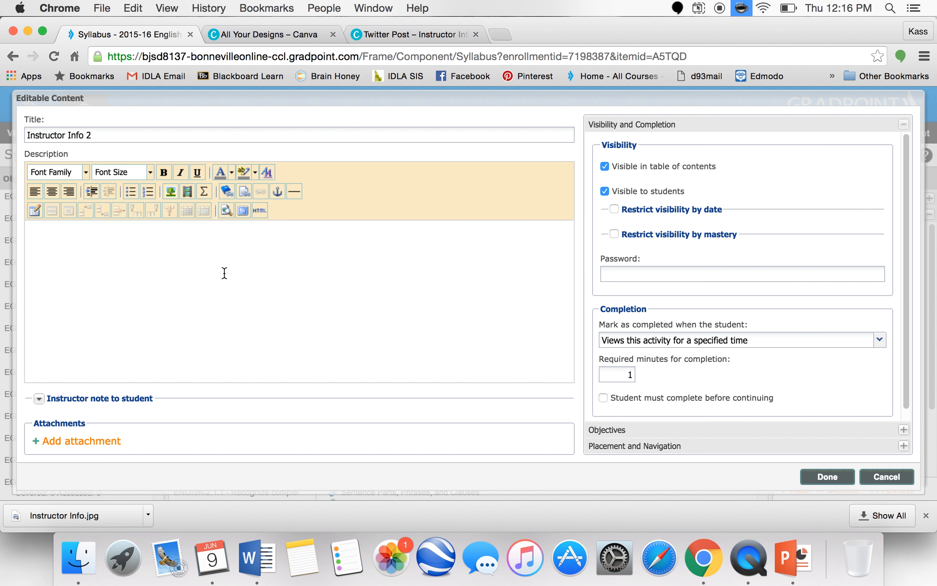
{"action": "left_click", "coordinate": [171, 191]}
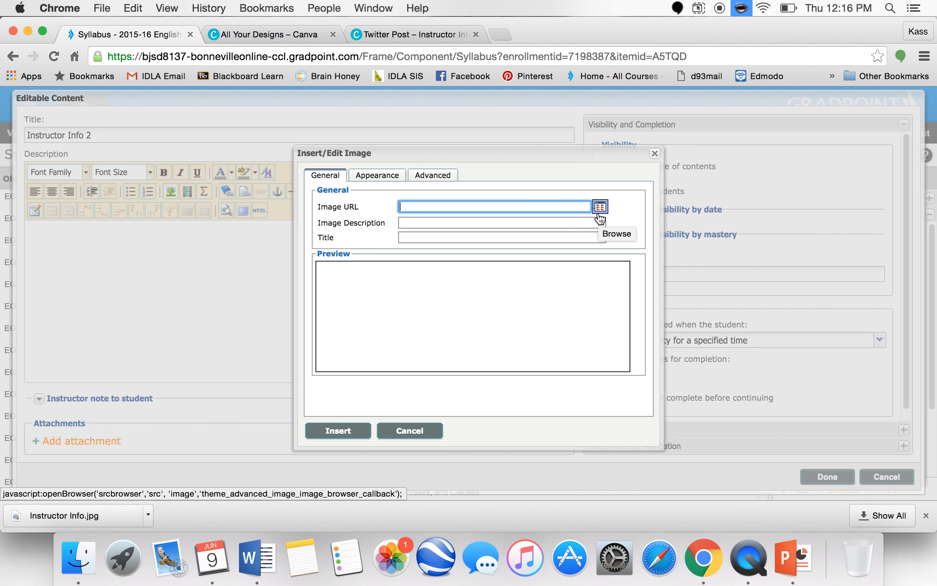
{"action": "left_click", "coordinate": [599, 212]}
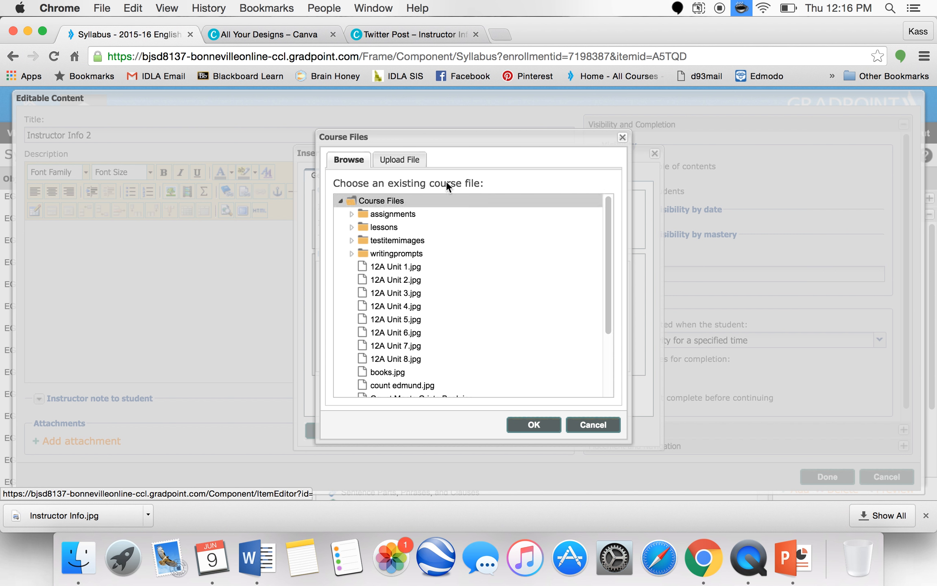
{"action": "left_click", "coordinate": [386, 157]}
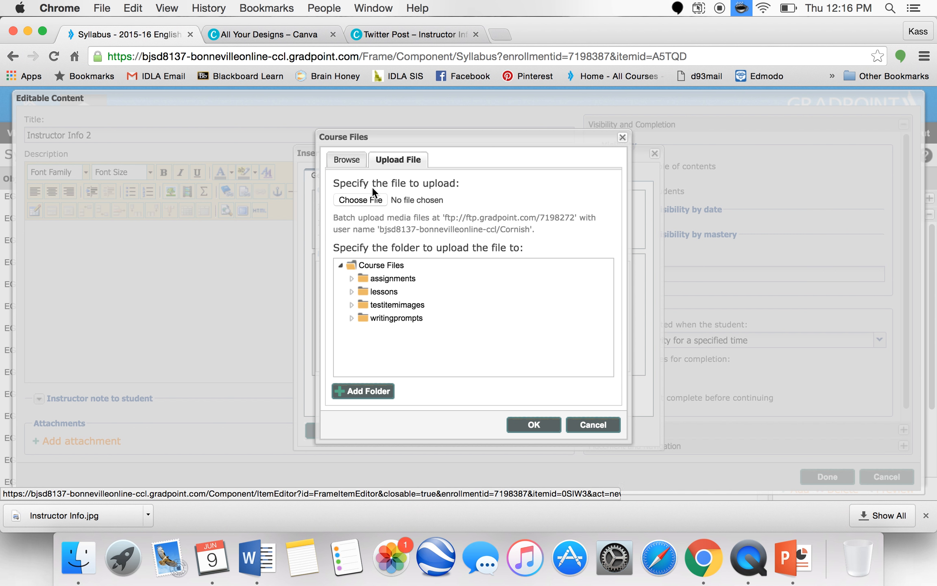
{"action": "left_click", "coordinate": [369, 199]}
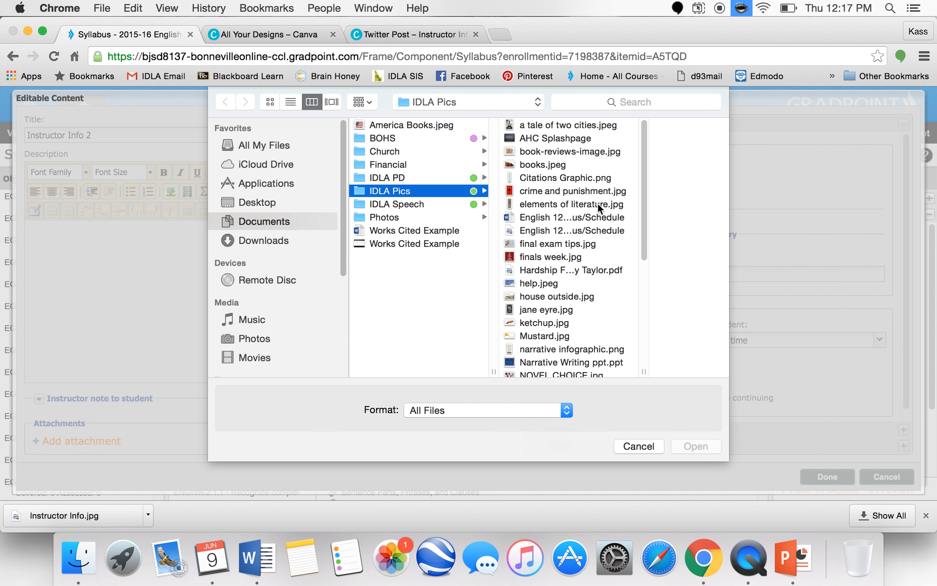
{"action": "left_click", "coordinate": [277, 240]}
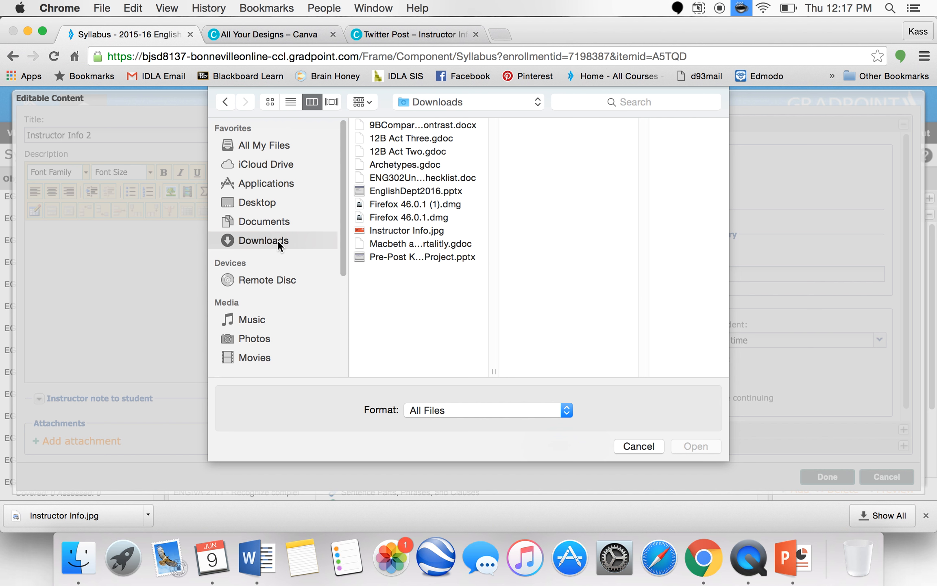
{"action": "left_click", "coordinate": [385, 230]}
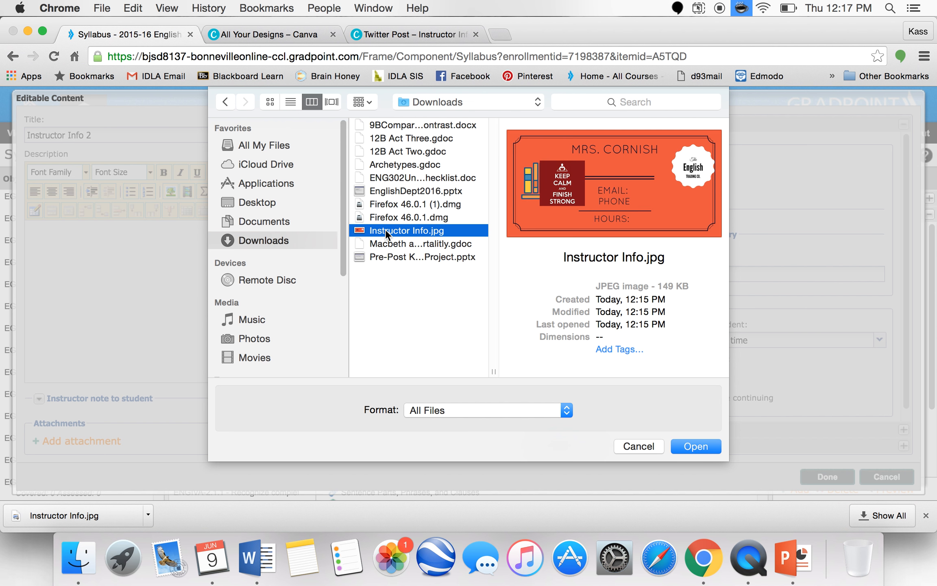
{"action": "left_click", "coordinate": [697, 448]}
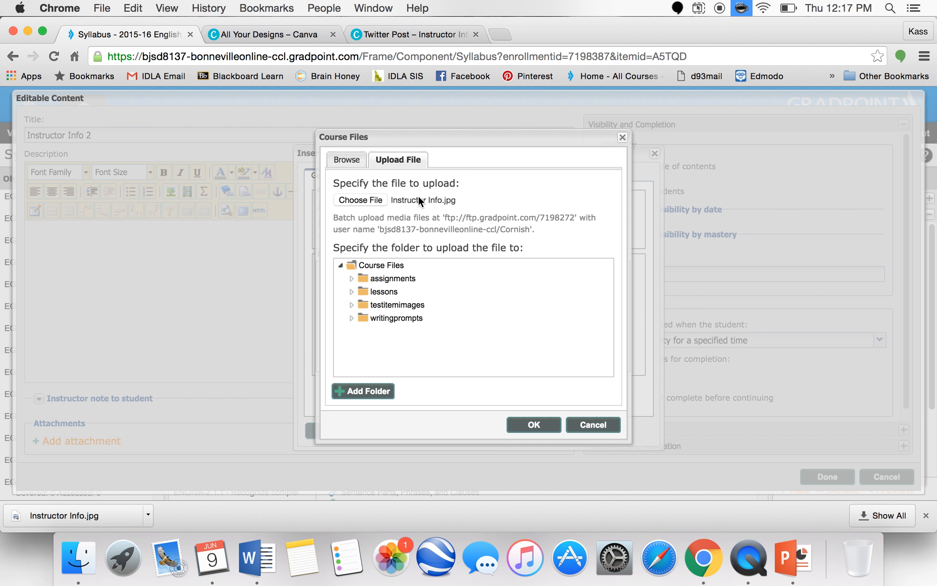
- Upload Instructor Info.jpg from Downloads into Course Files and insert it into the description
{"action": "left_click", "coordinate": [456, 201]}
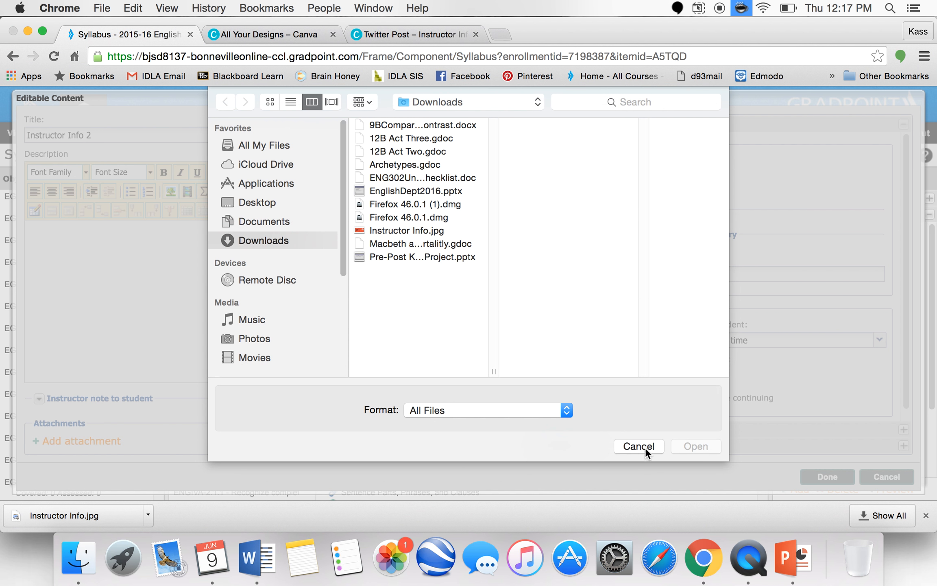
{"action": "left_click", "coordinate": [644, 445]}
{"action": "left_click", "coordinate": [380, 200]}
{"action": "left_click", "coordinate": [378, 231]}
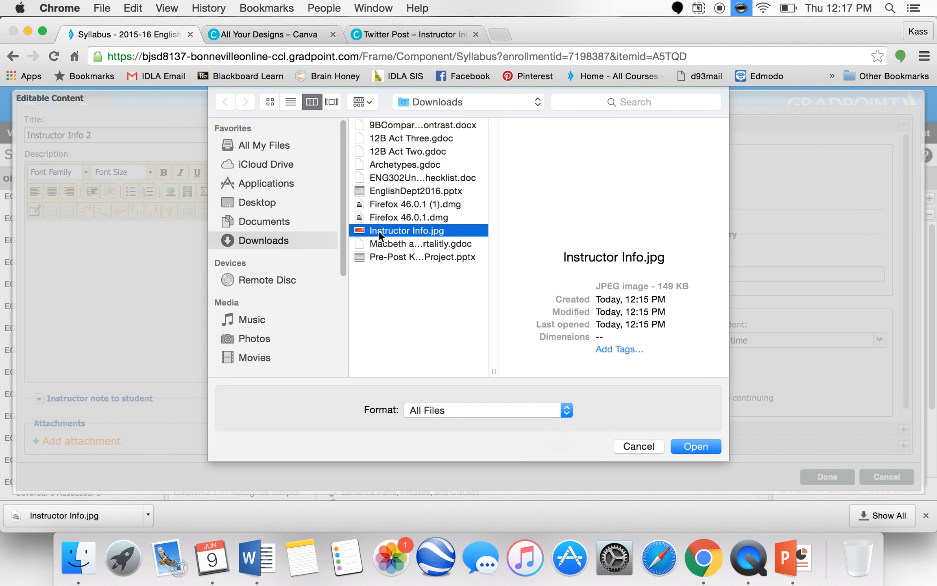
{"action": "left_click", "coordinate": [687, 445]}
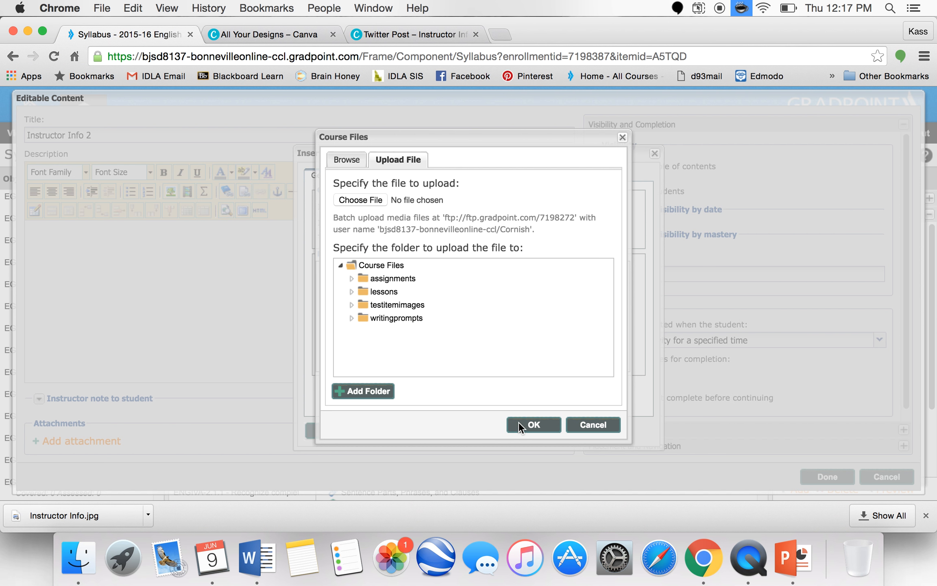
{"action": "left_click", "coordinate": [518, 422]}
{"action": "left_click", "coordinate": [457, 317]}
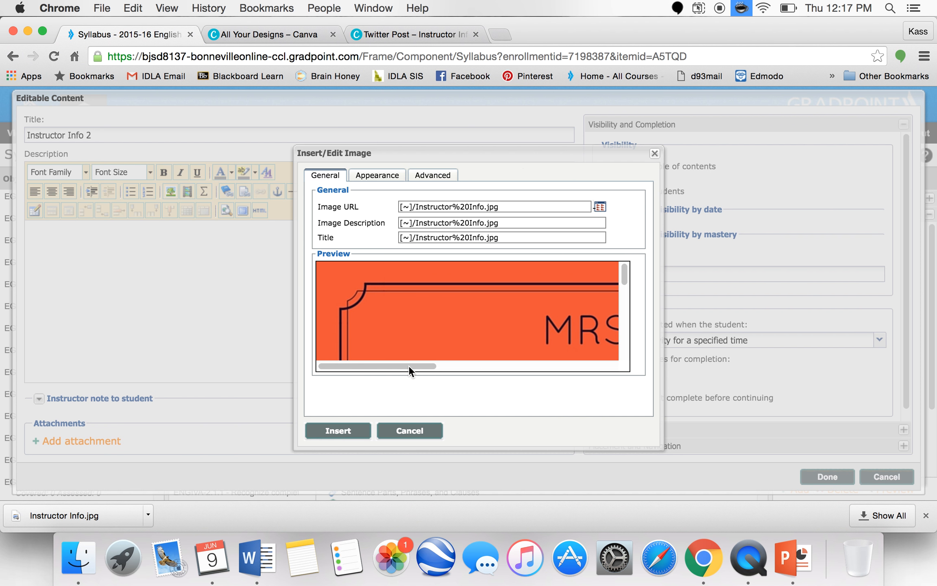
{"action": "left_click_drag", "start_coordinate": [408, 365], "coordinate": [605, 372]}
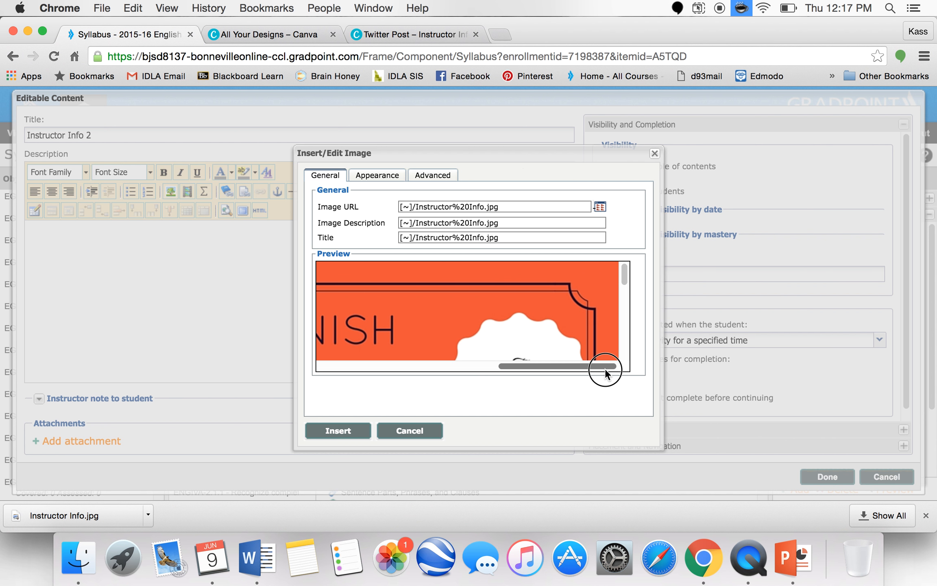
{"action": "left_click", "coordinate": [324, 429]}
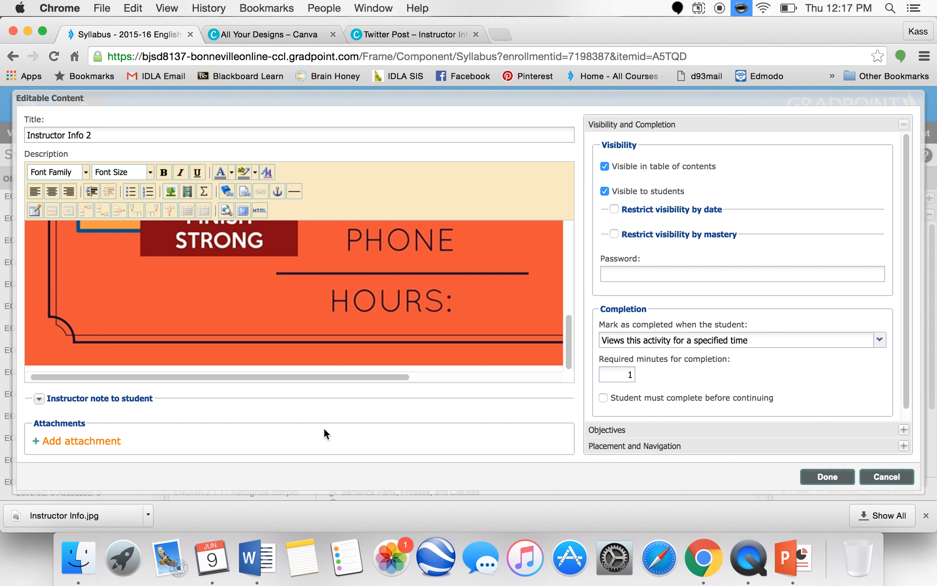
- Resize the inserted image to 800 px wide with proportions constrained
{"action": "left_click", "coordinate": [343, 281]}
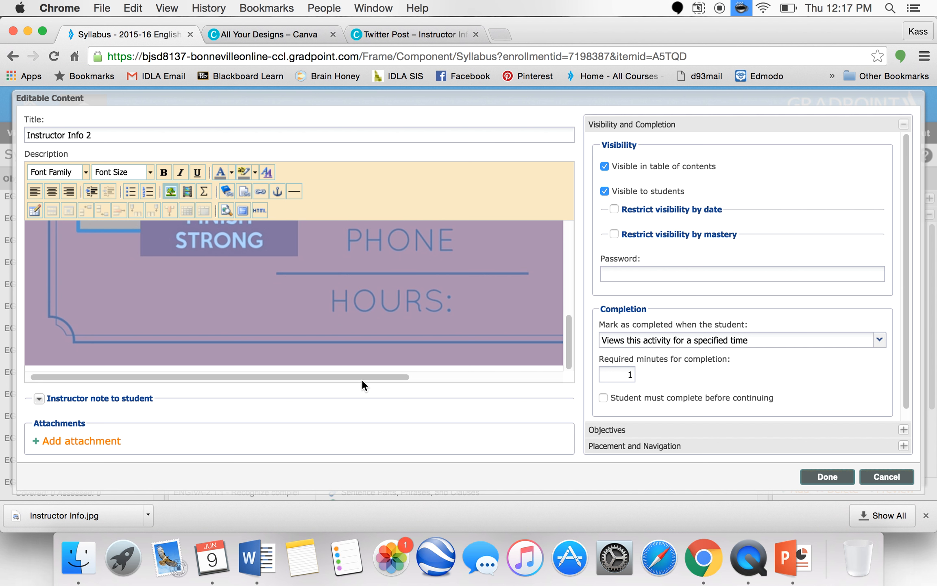
{"action": "left_click_drag", "start_coordinate": [361, 375], "coordinate": [564, 378]}
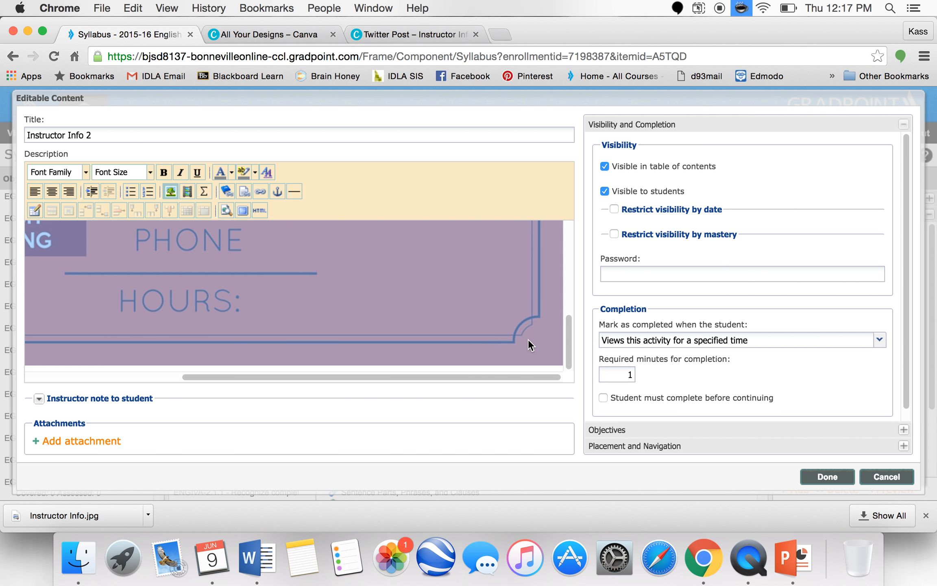
{"action": "right_click", "coordinate": [431, 336]}
{"action": "left_click", "coordinate": [317, 329]}
{"action": "left_click", "coordinate": [173, 187]}
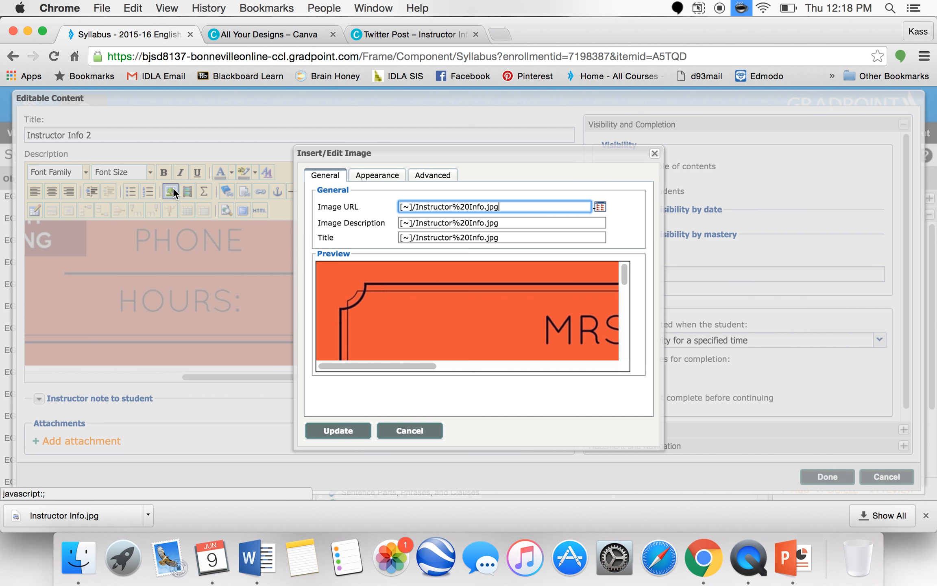
{"action": "left_click", "coordinate": [398, 179]}
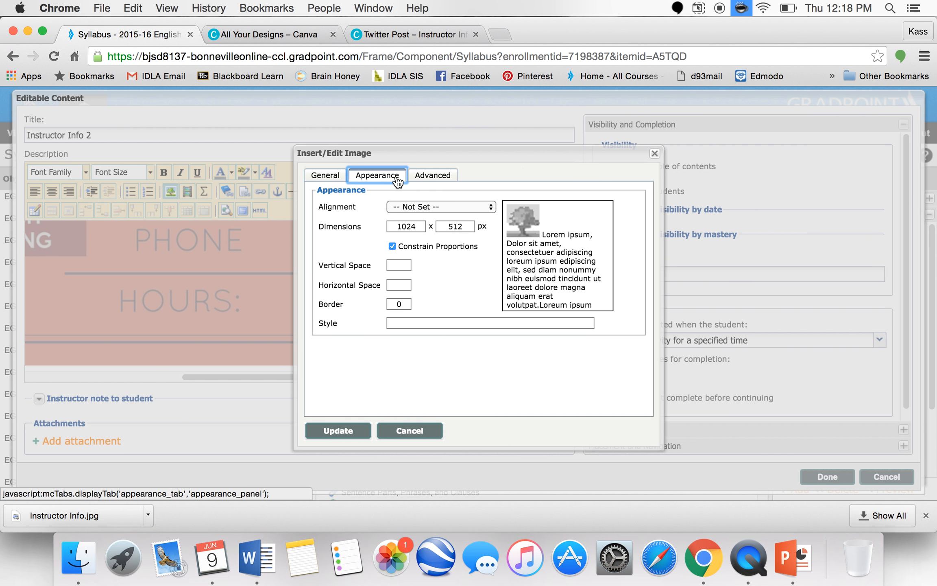
{"action": "double_click", "coordinate": [421, 228]}
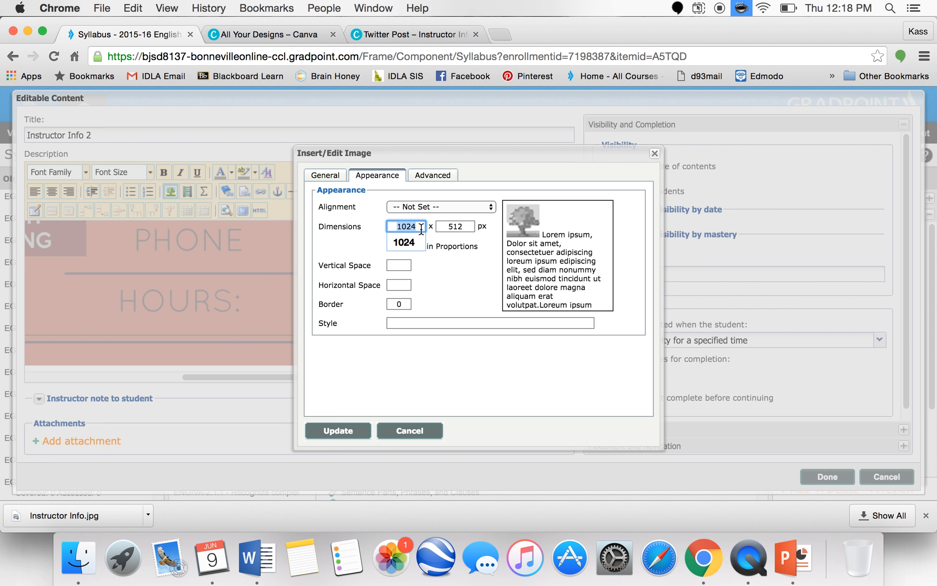
{"action": "type", "text": "800"}
{"action": "left_click", "coordinate": [442, 227]}
{"action": "left_click", "coordinate": [348, 431]}
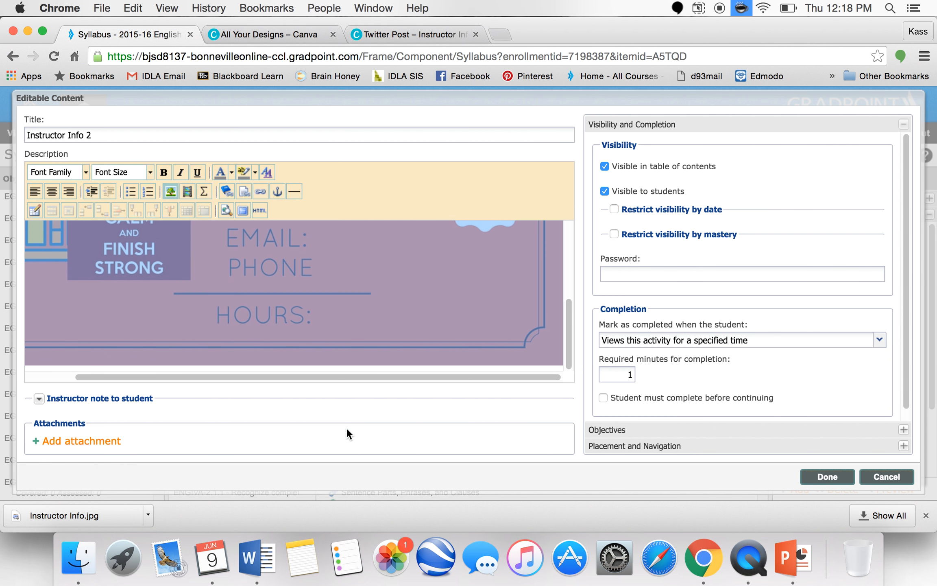
- Resize the image to 600 by 300 px and center it in the description
{"action": "left_click", "coordinate": [169, 191]}
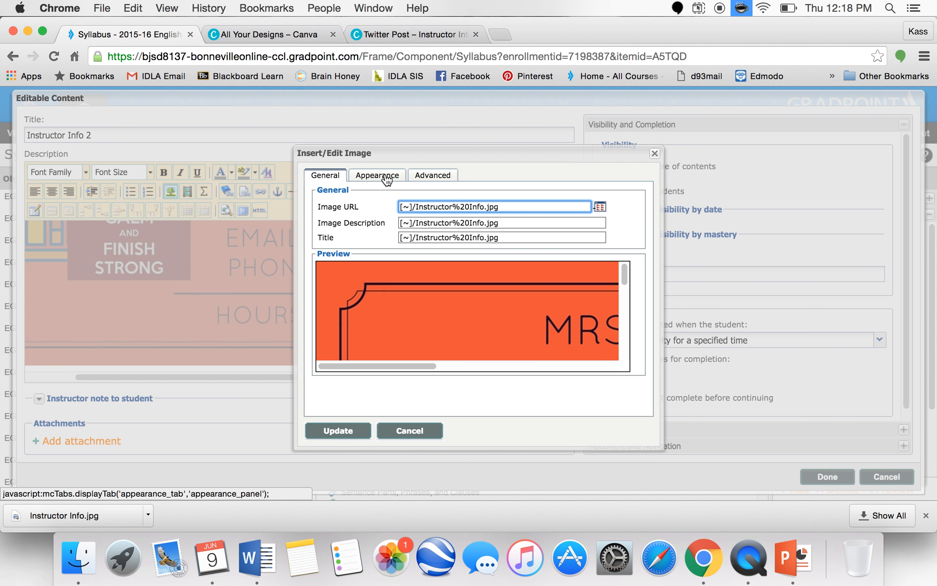
{"action": "left_click", "coordinate": [378, 176]}
{"action": "double_click", "coordinate": [417, 226]}
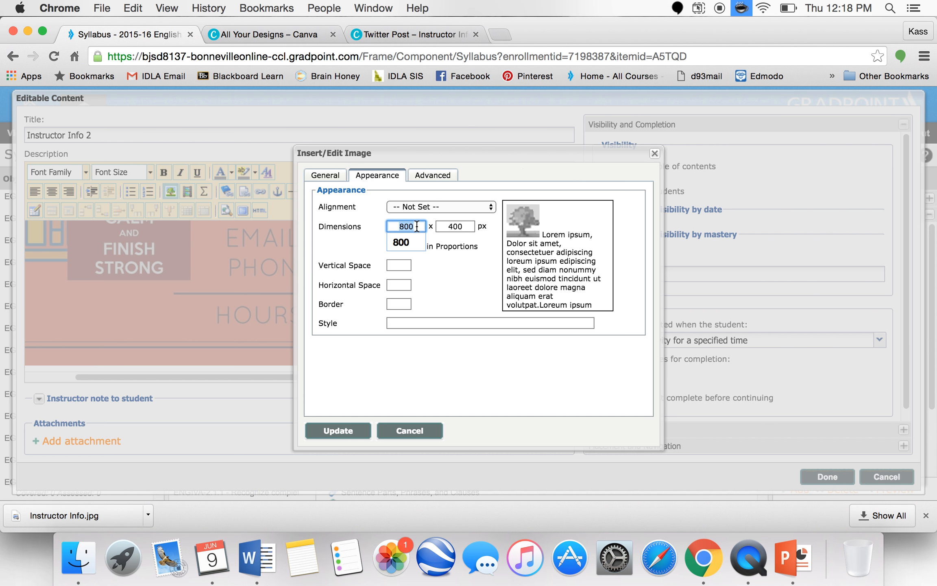
{"action": "type", "text": "600"}
{"action": "key", "text": "Tab"}
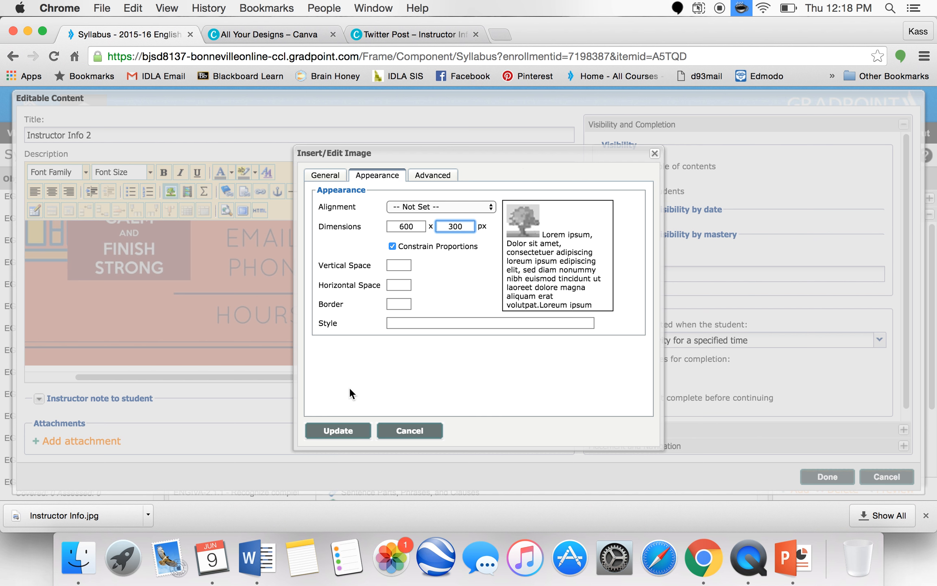
{"action": "left_click", "coordinate": [356, 430]}
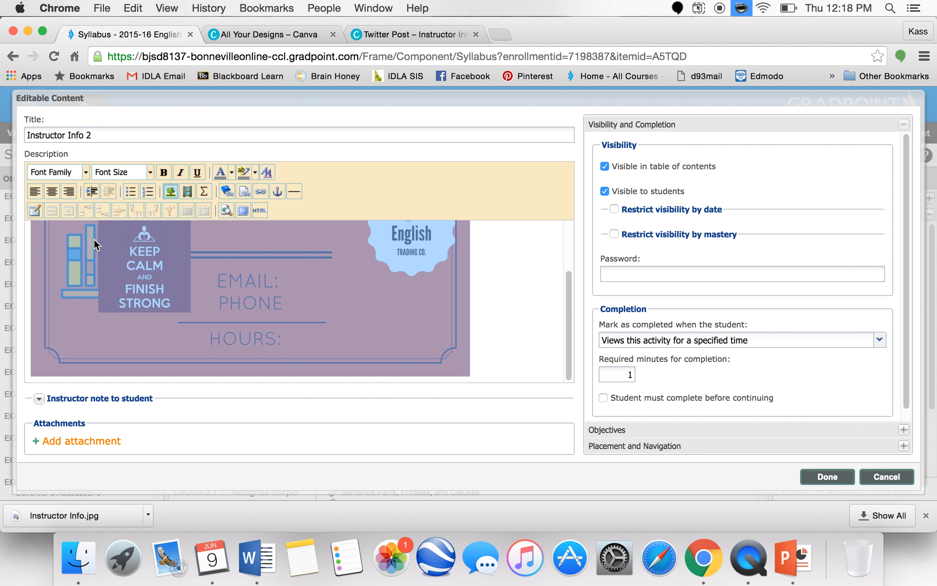
{"action": "left_click", "coordinate": [52, 190]}
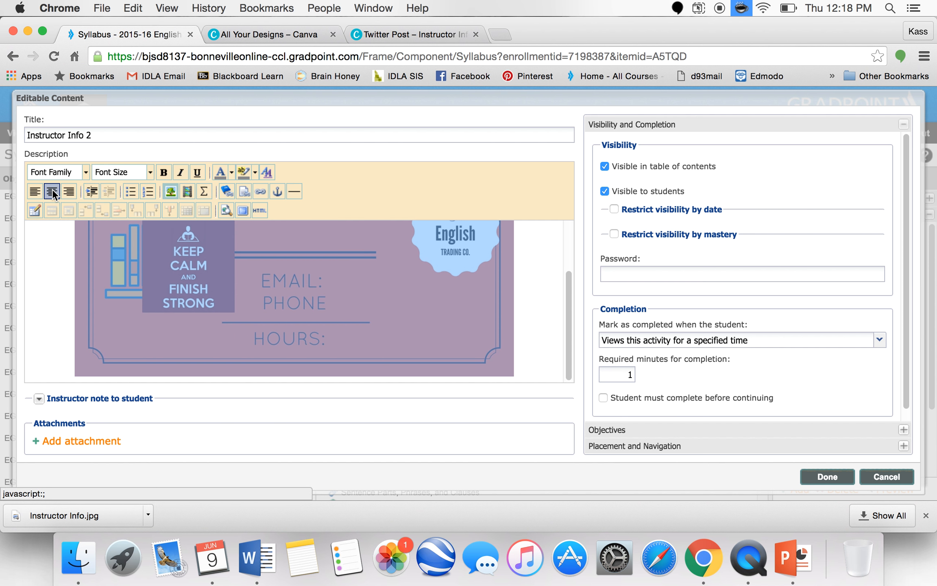
- Save the content item, then preview Instructor Info 2 from the course outline and close the preview
{"action": "left_click", "coordinate": [822, 474]}
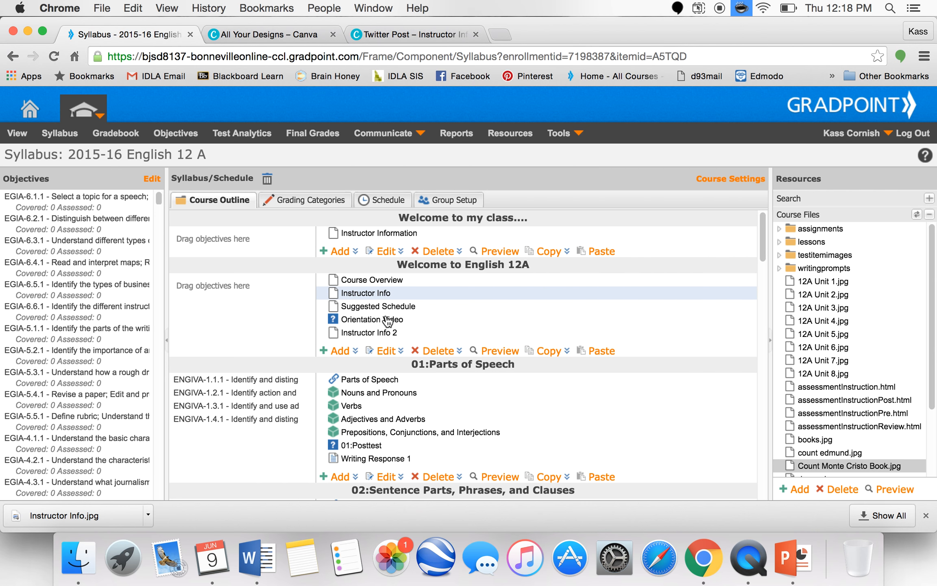
{"action": "left_click", "coordinate": [394, 334]}
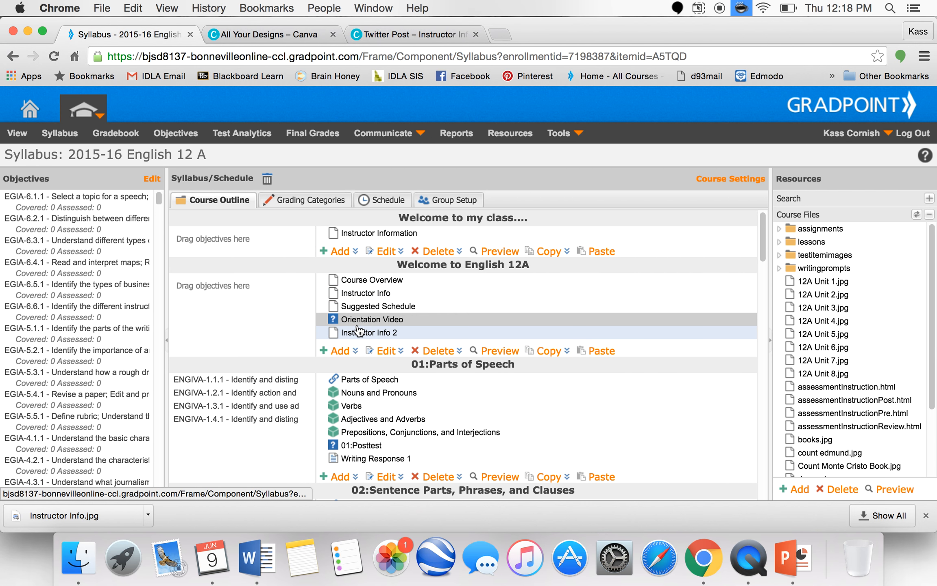
{"action": "left_click", "coordinate": [493, 353]}
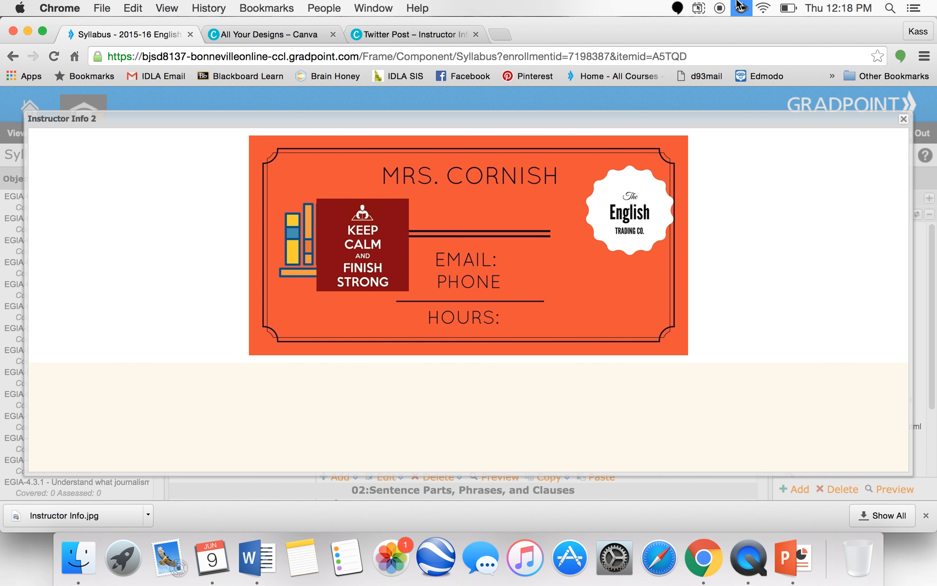
{"action": "left_click", "coordinate": [902, 119]}
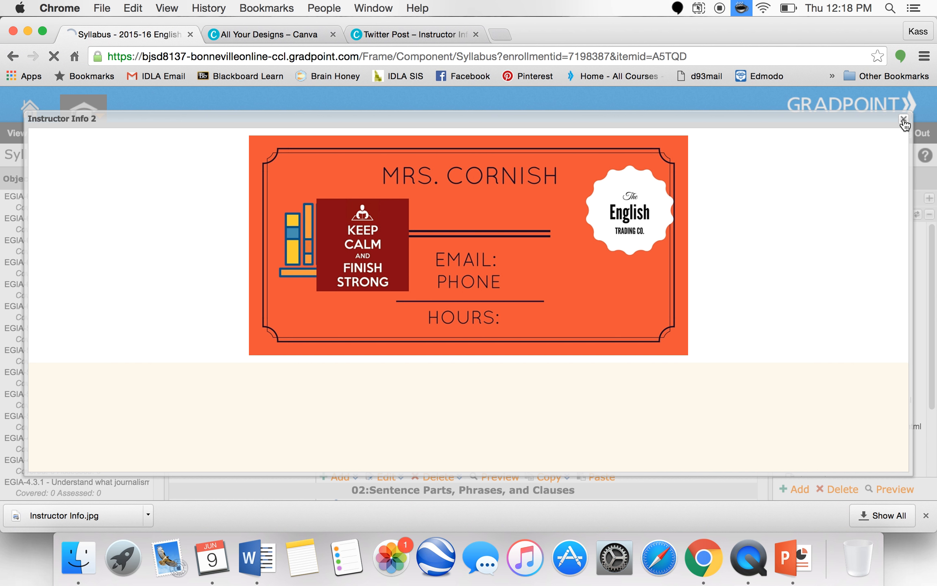